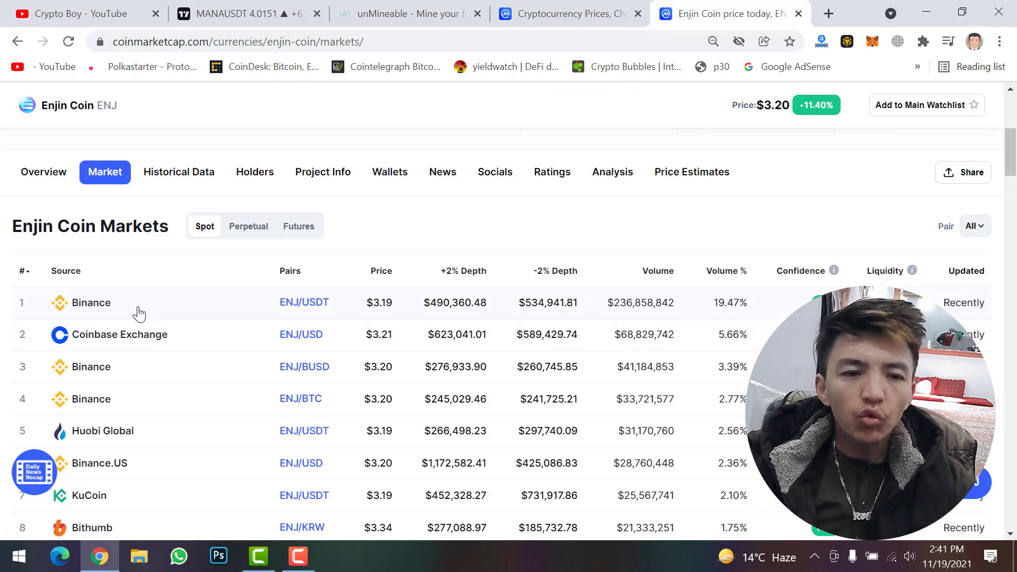
- Make a new folder named 'mineble' in Downloads, next to the 'unminable' folder
scroll(139, 314, down, 3)
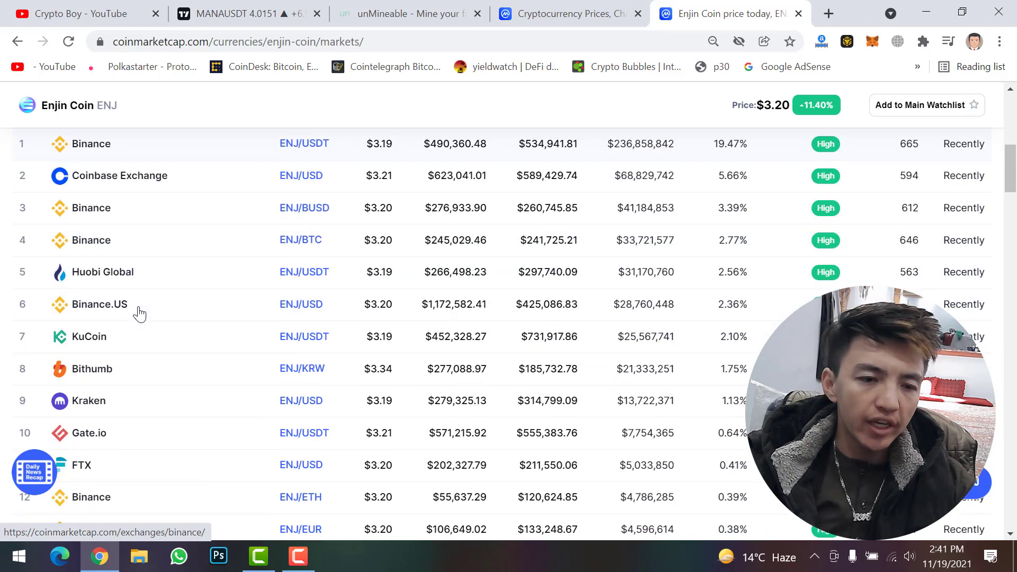
scroll(136, 313, up, 3)
scroll(116, 342, down, 5)
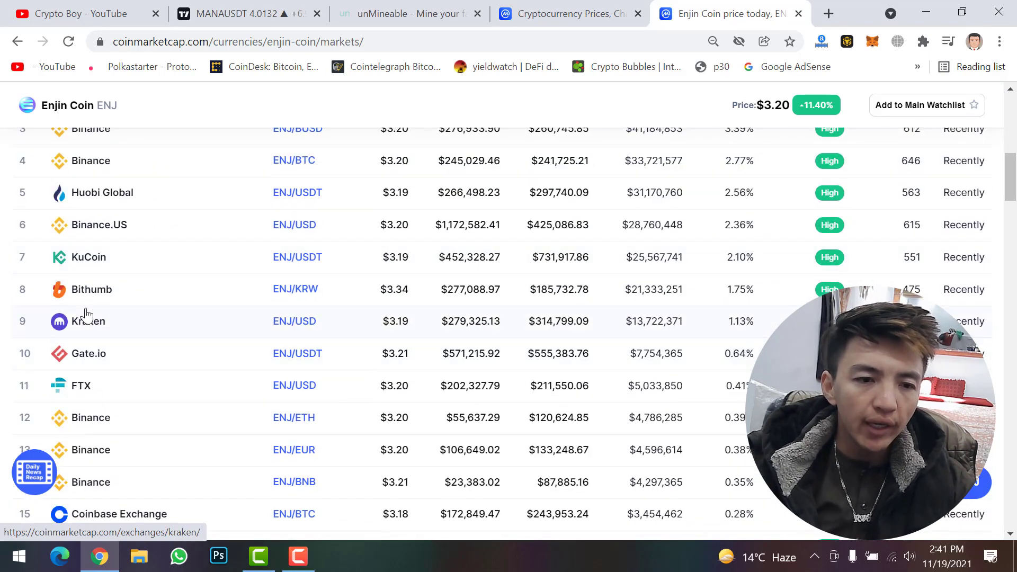
scroll(127, 355, down, 2)
scroll(131, 359, down, 2)
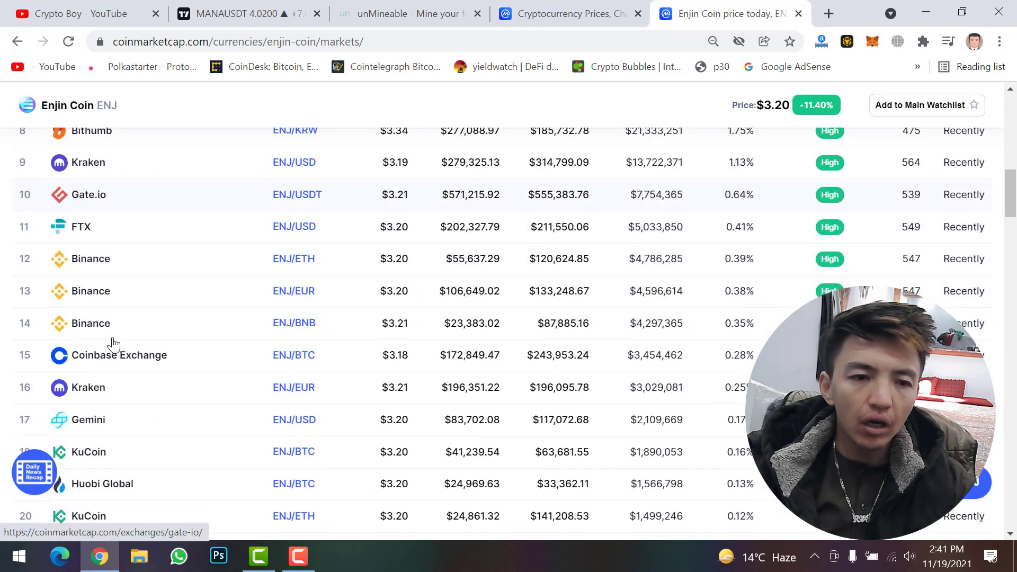
scroll(148, 368, down, 4)
scroll(119, 391, down, 15)
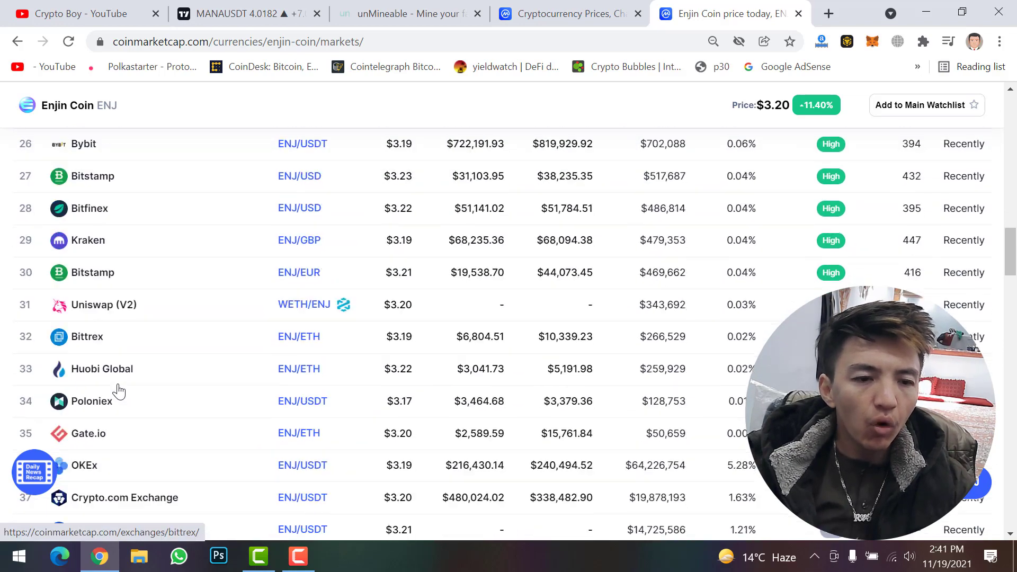
scroll(118, 390, down, 3)
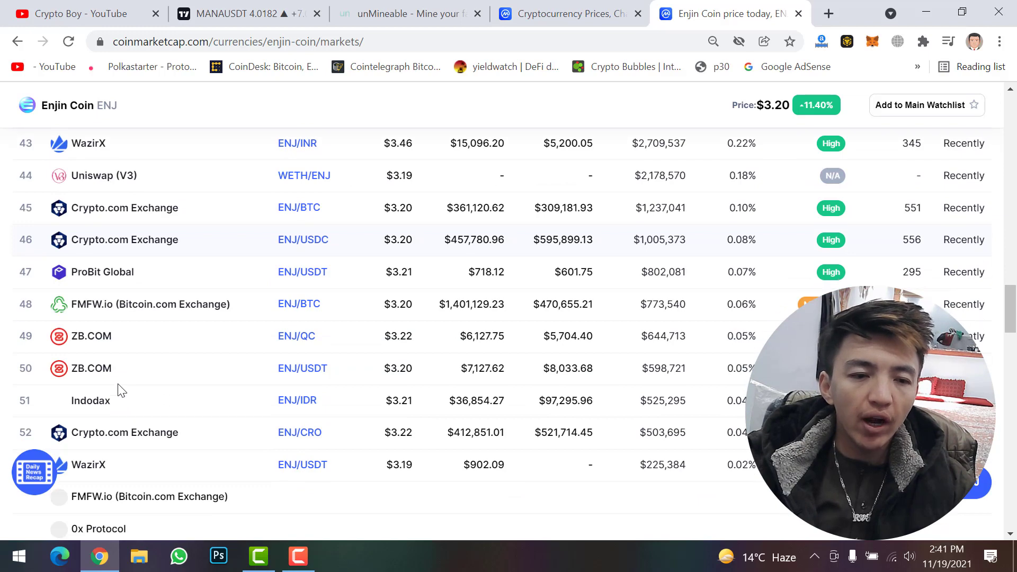
scroll(120, 390, up, 5)
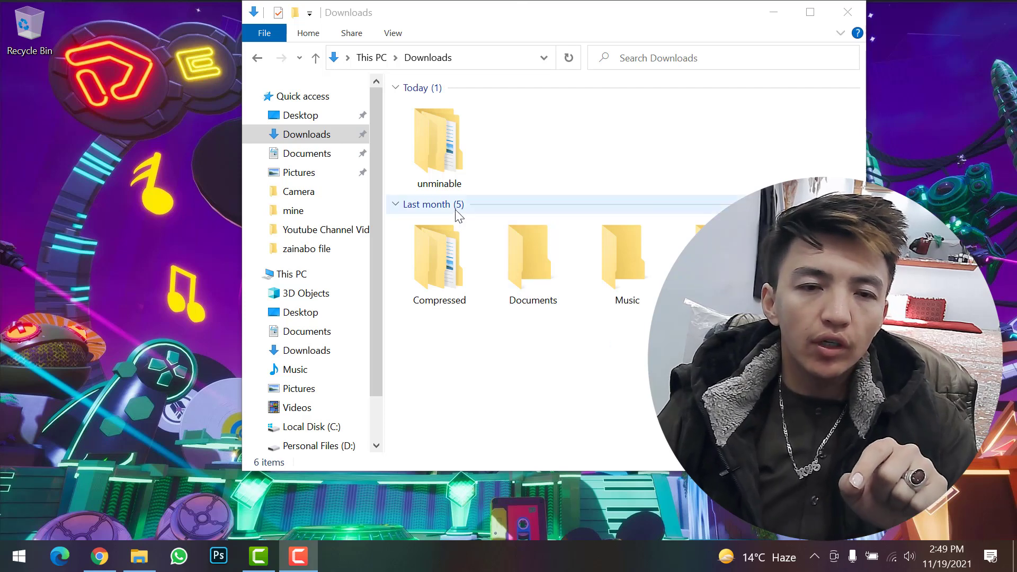
click(538, 153)
key(ctrl+shift+n)
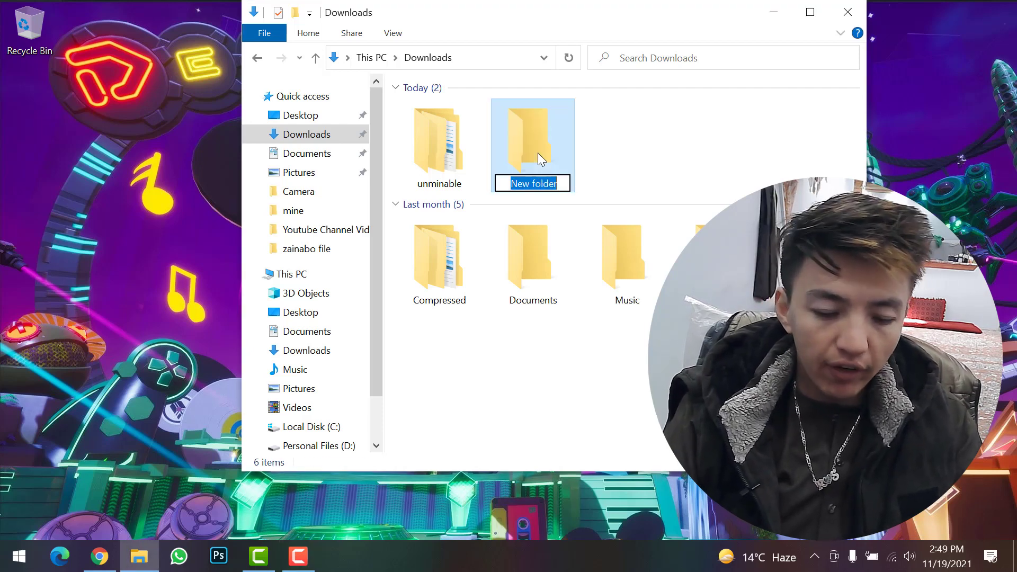
text(mineble)
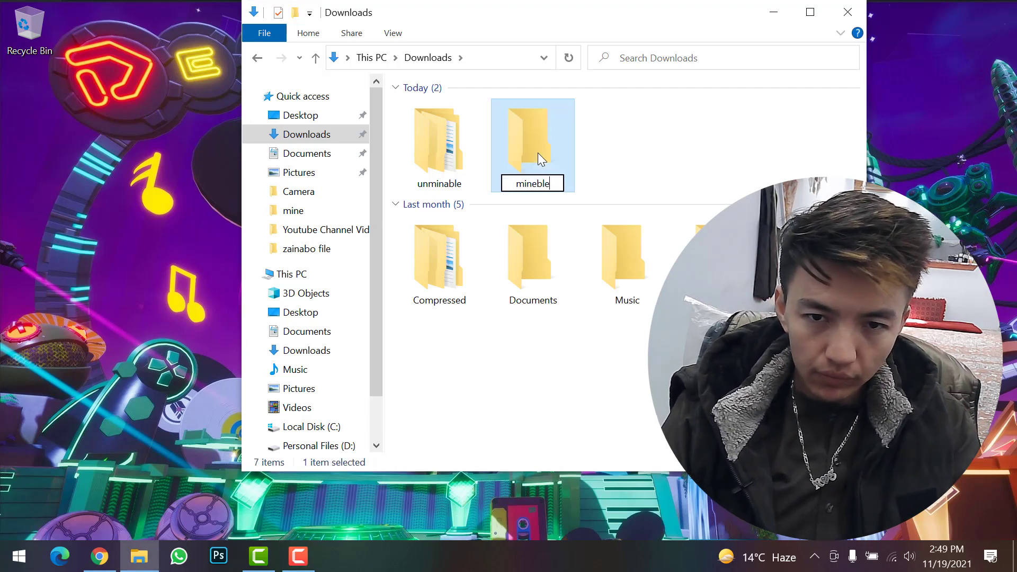
key(Return)
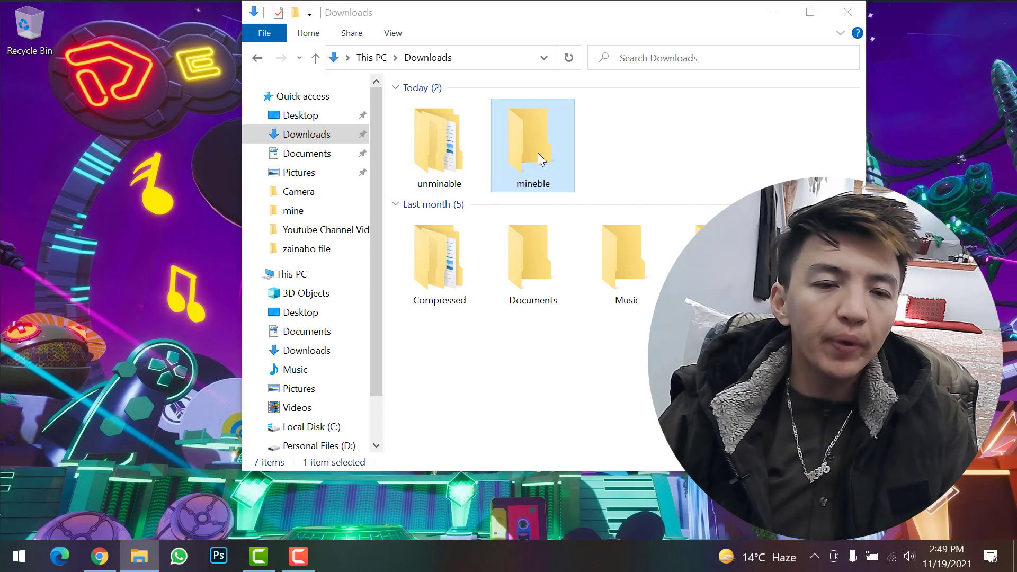
key(super)
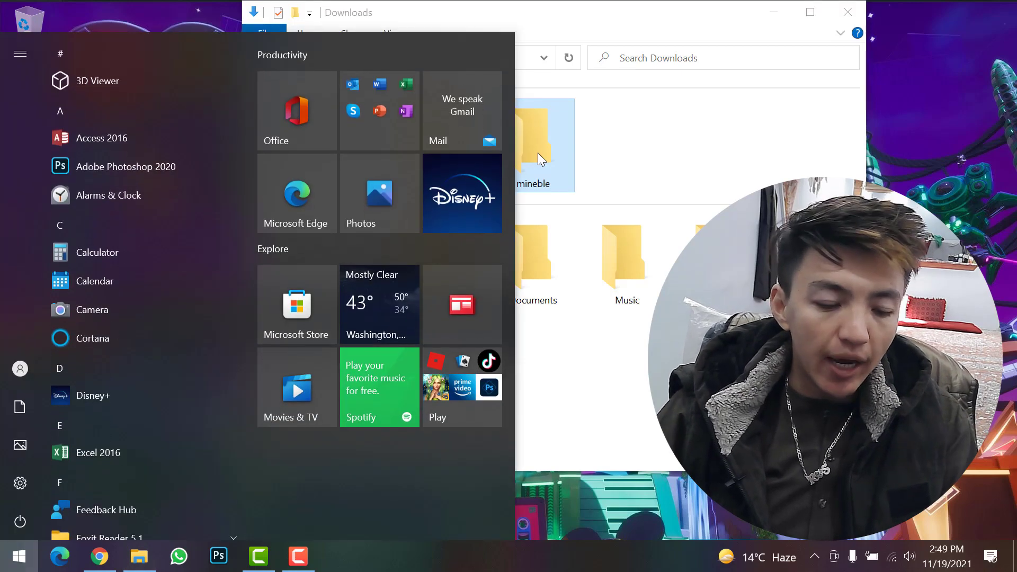
- Open Windows Security to its Virus & threat protection settings
key(Escape)
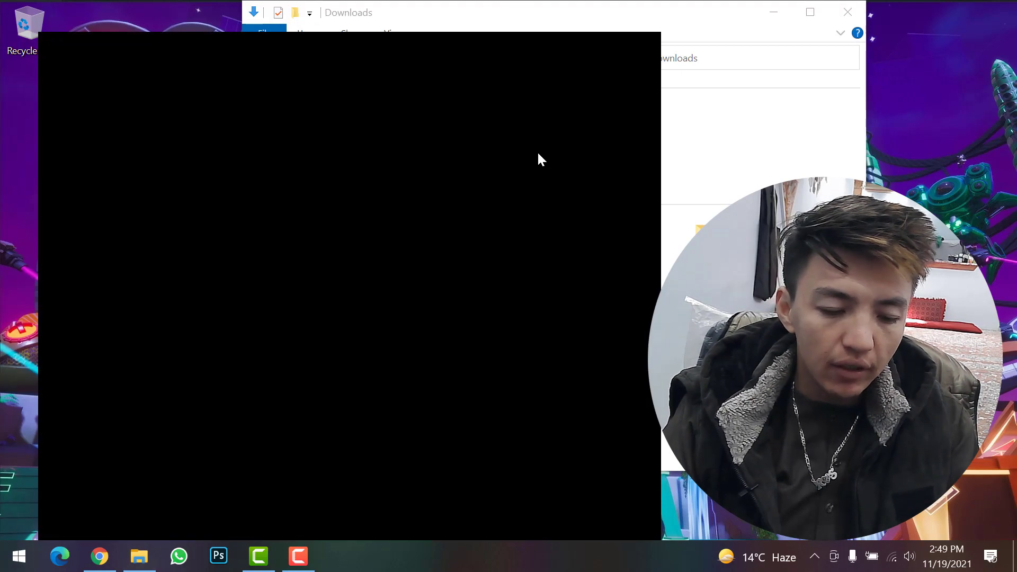
text(windows security)
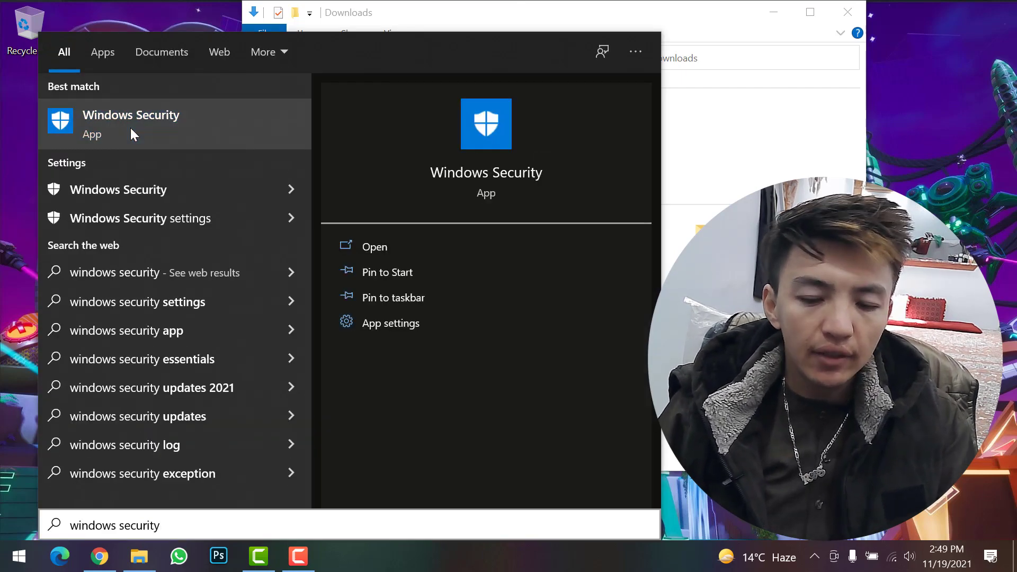
click(131, 128)
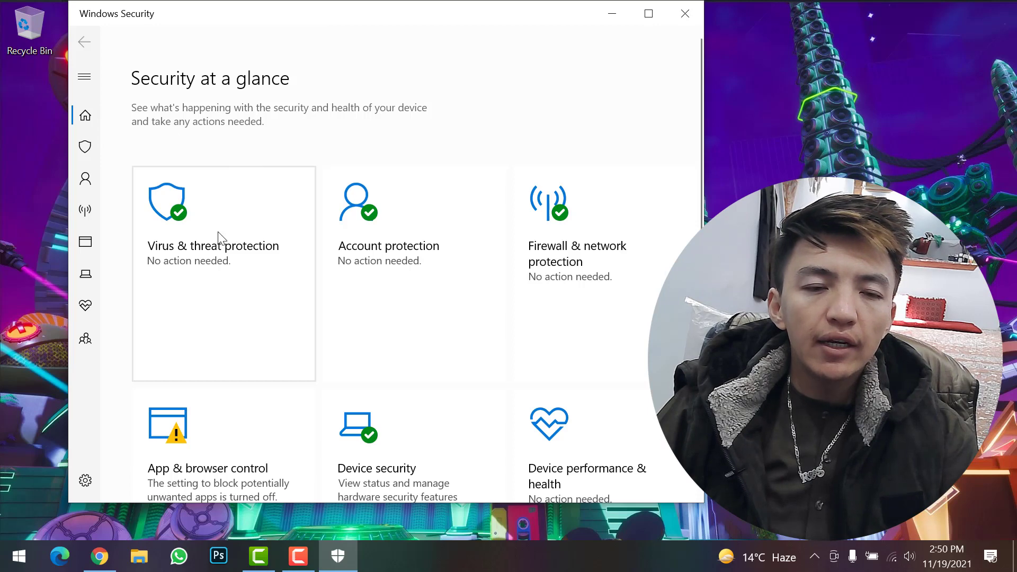
click(192, 257)
scroll(193, 257, down, 5)
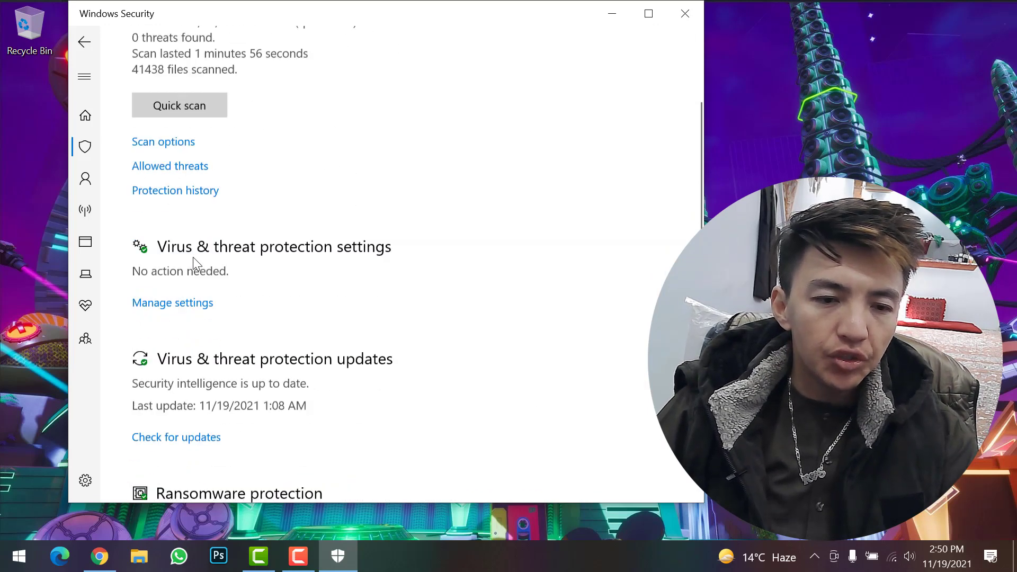
scroll(193, 256, down, 1)
scroll(197, 266, up, 4)
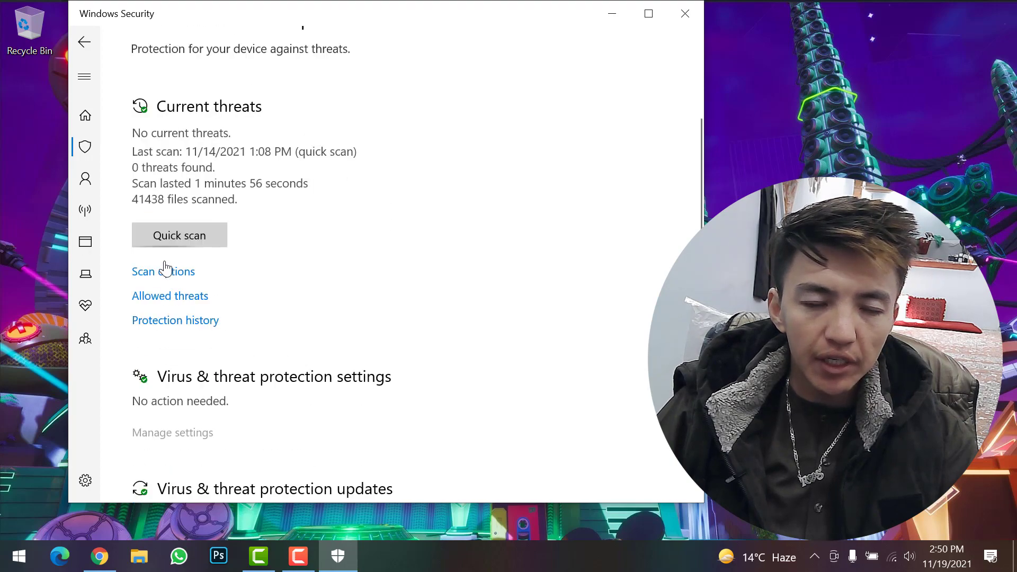
scroll(186, 297, down, 8)
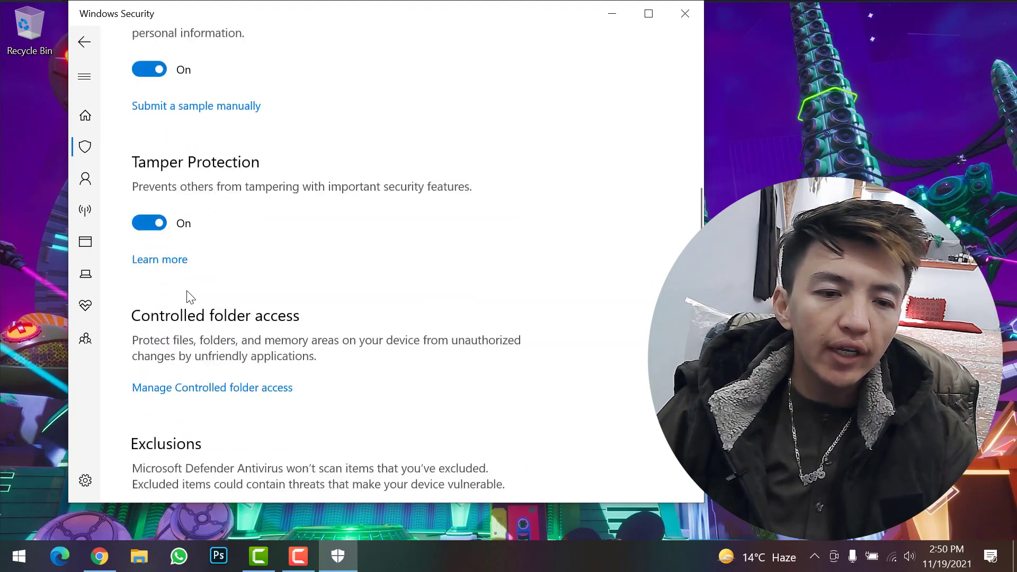
scroll(190, 296, down, 3)
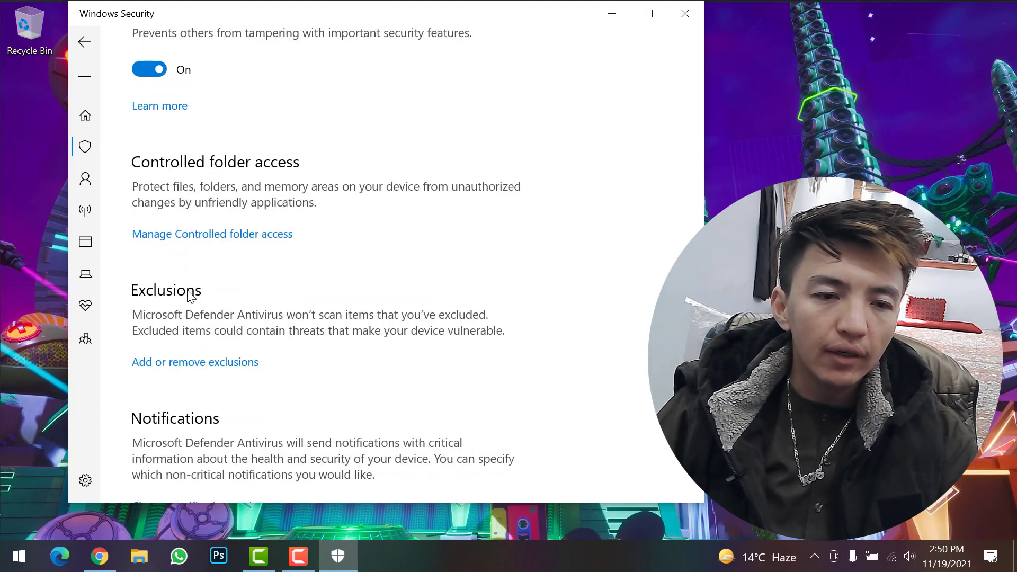
- Add the Downloads\mineble folder as an antivirus exclusion, then close Windows Security
click(179, 366)
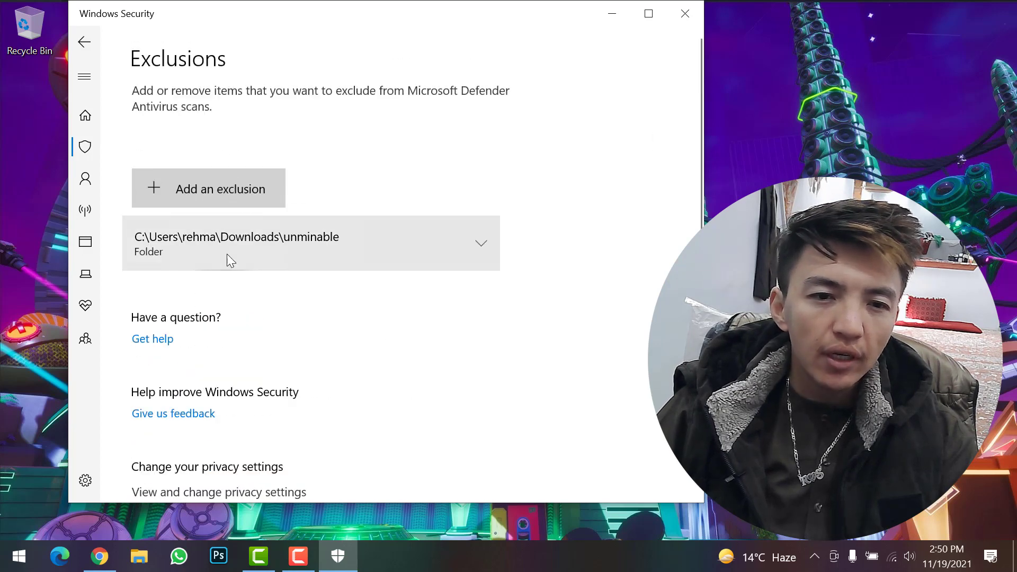
click(212, 196)
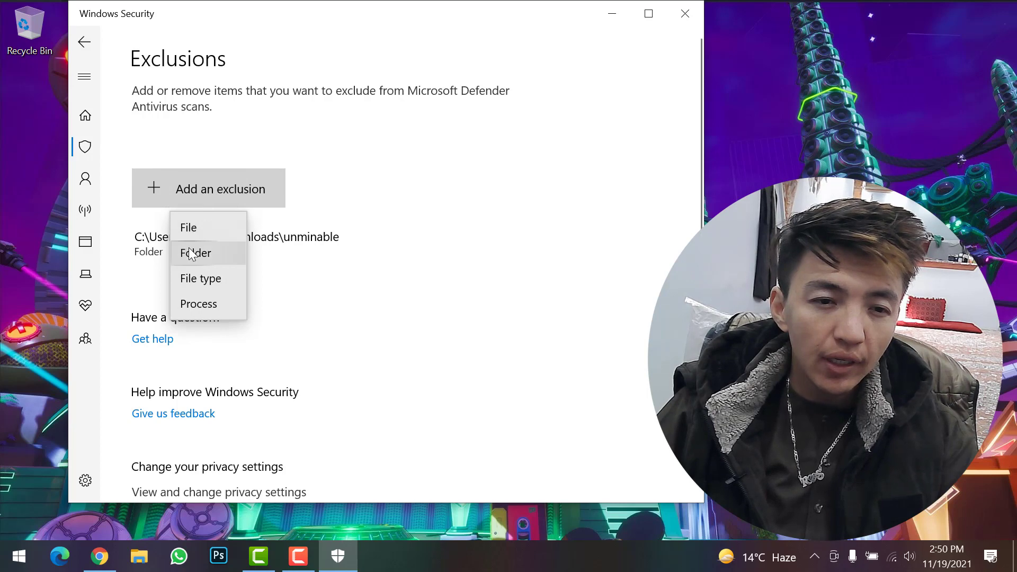
click(189, 248)
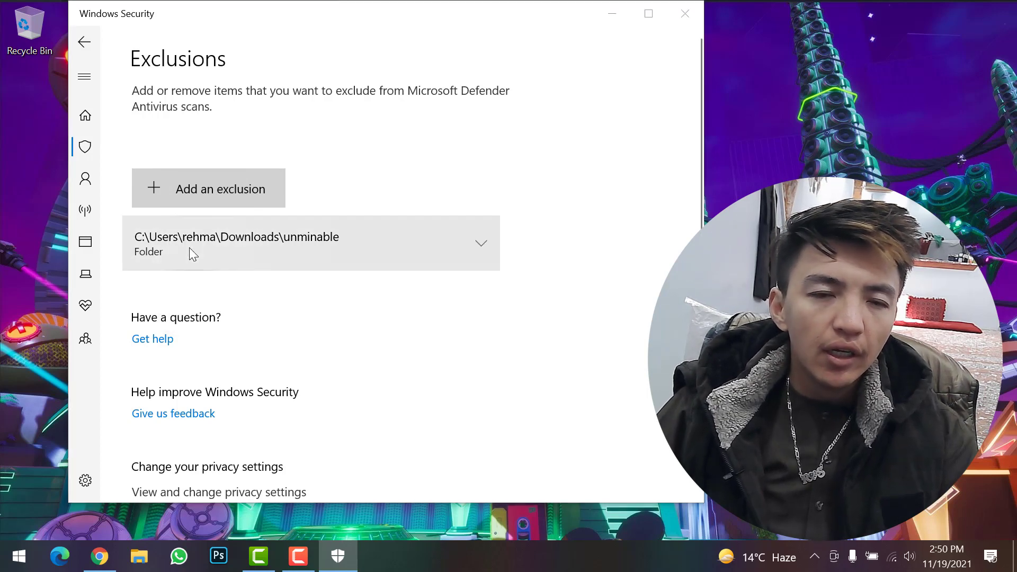
click(241, 140)
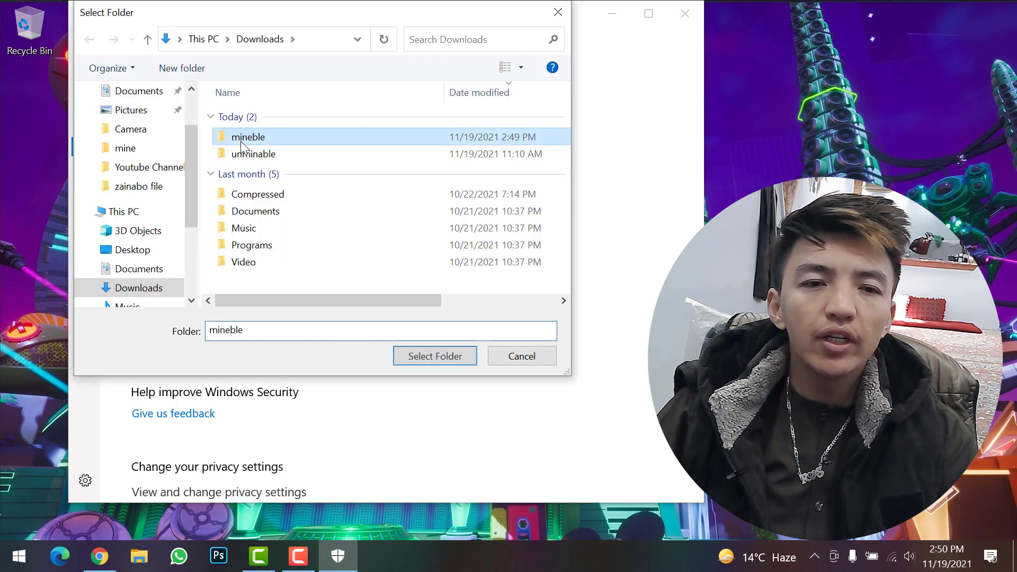
click(418, 356)
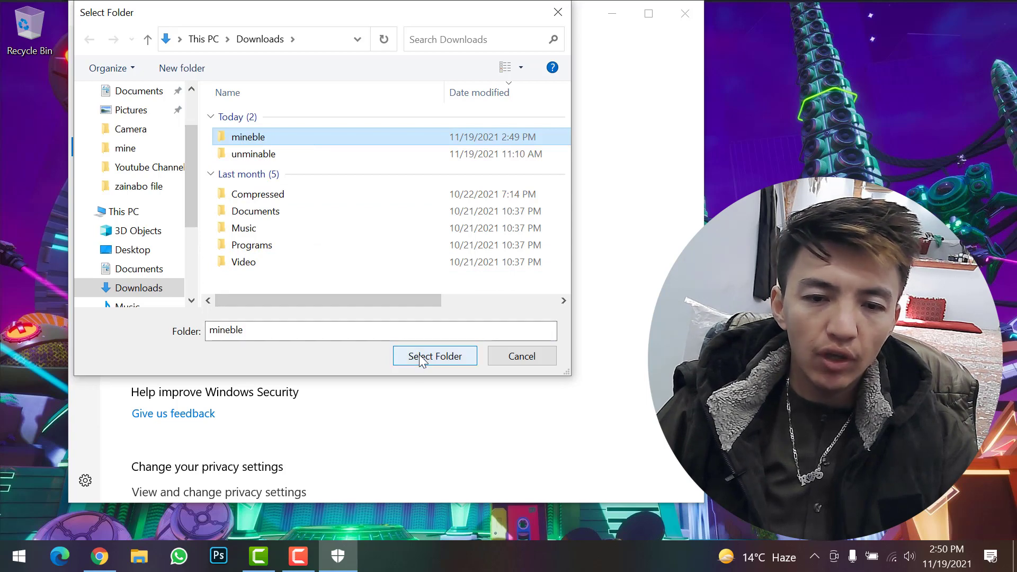
click(419, 356)
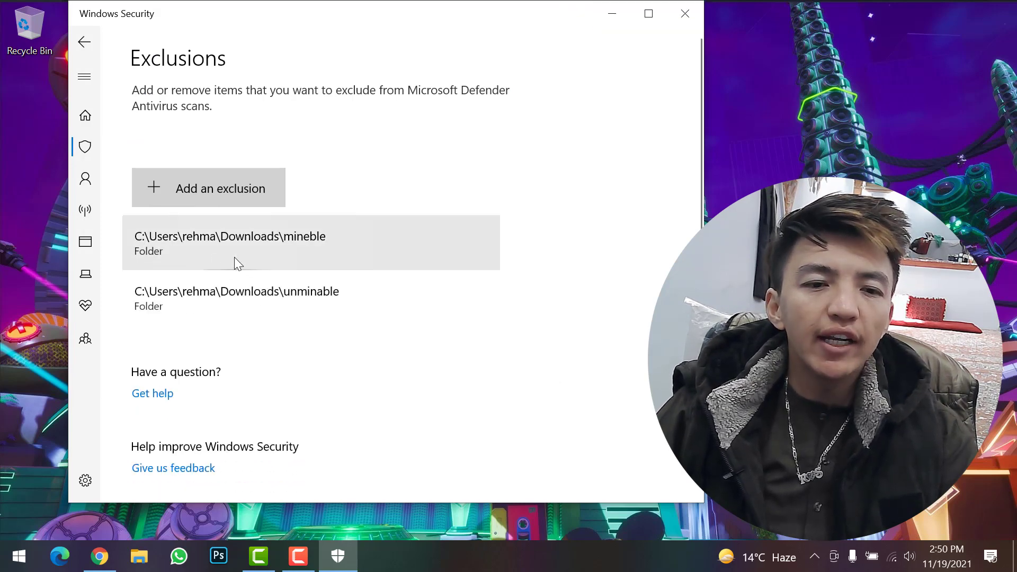
click(683, 14)
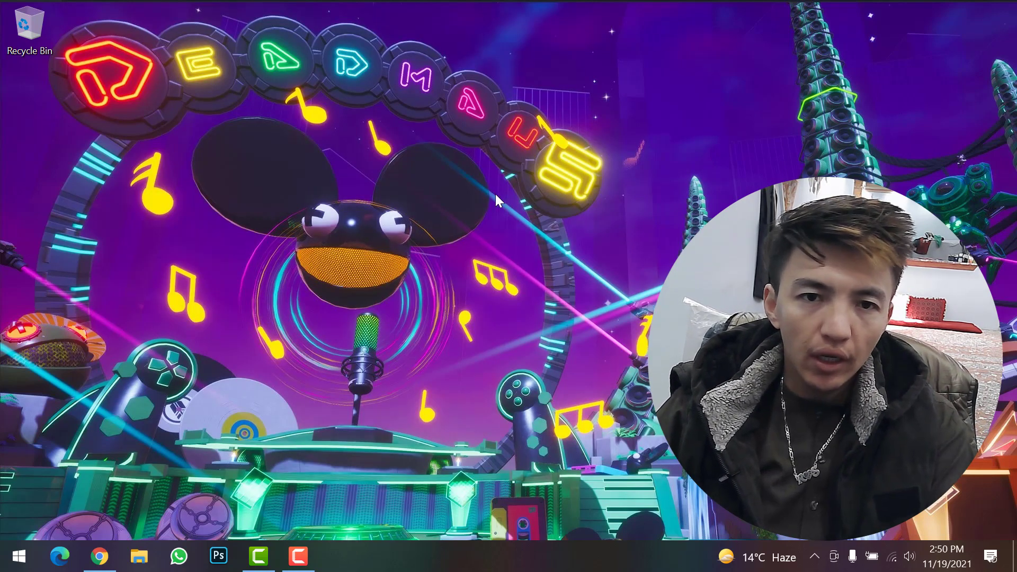
- Save the unMineable miner-files zip from the download page into Downloads\mineble
key(alt+Tab)
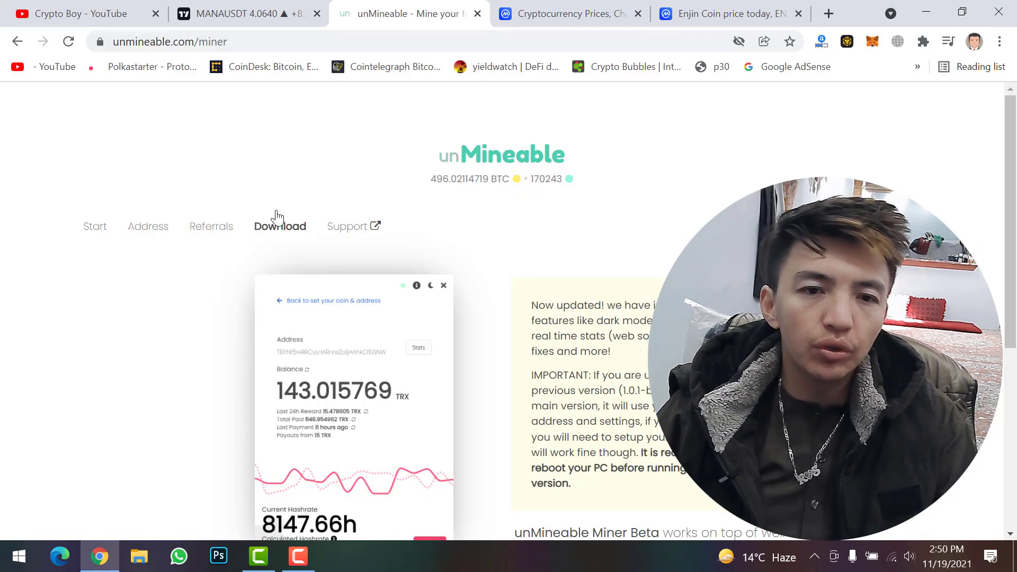
scroll(451, 266, down, 6)
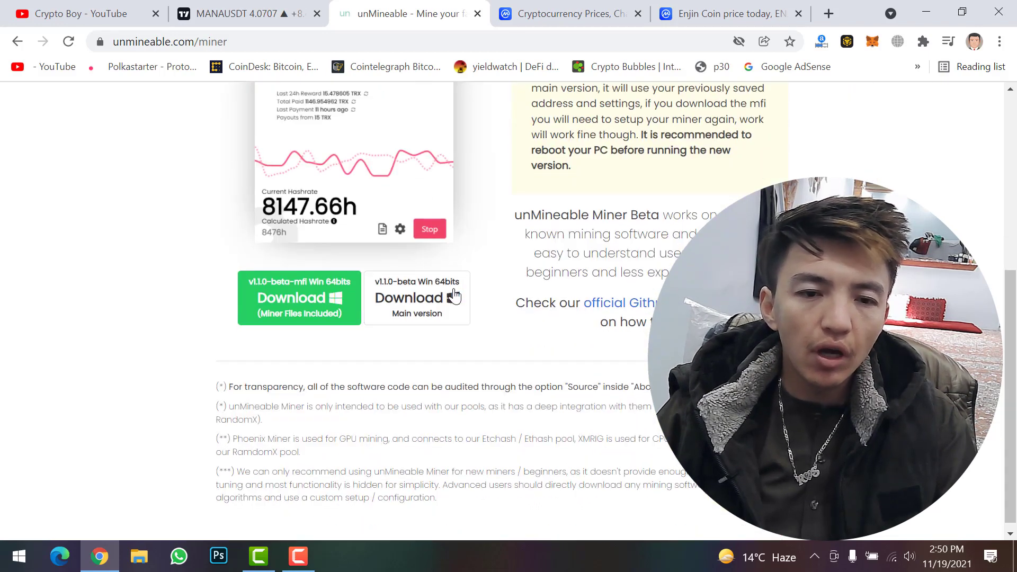
right_click(300, 300)
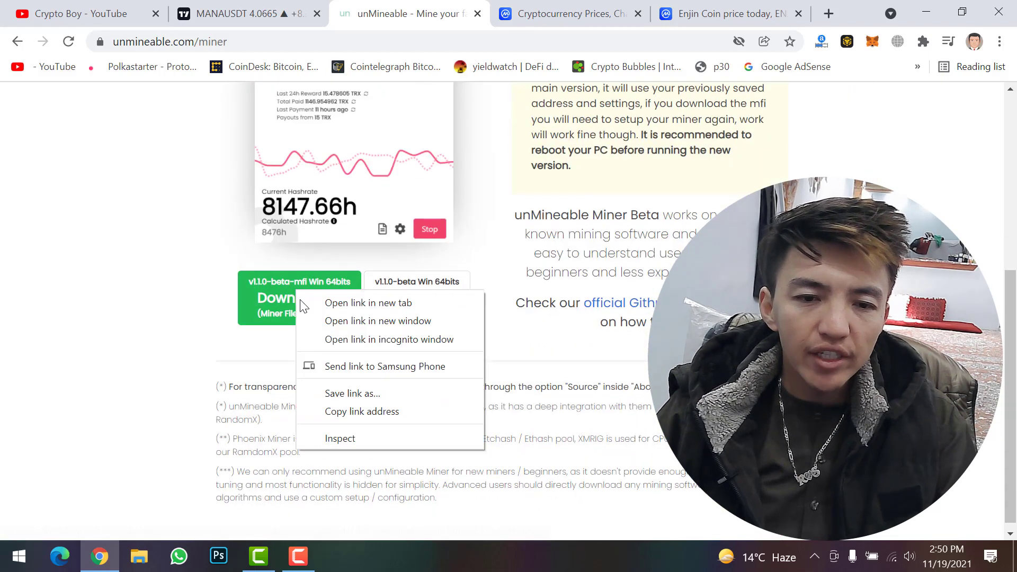
click(334, 393)
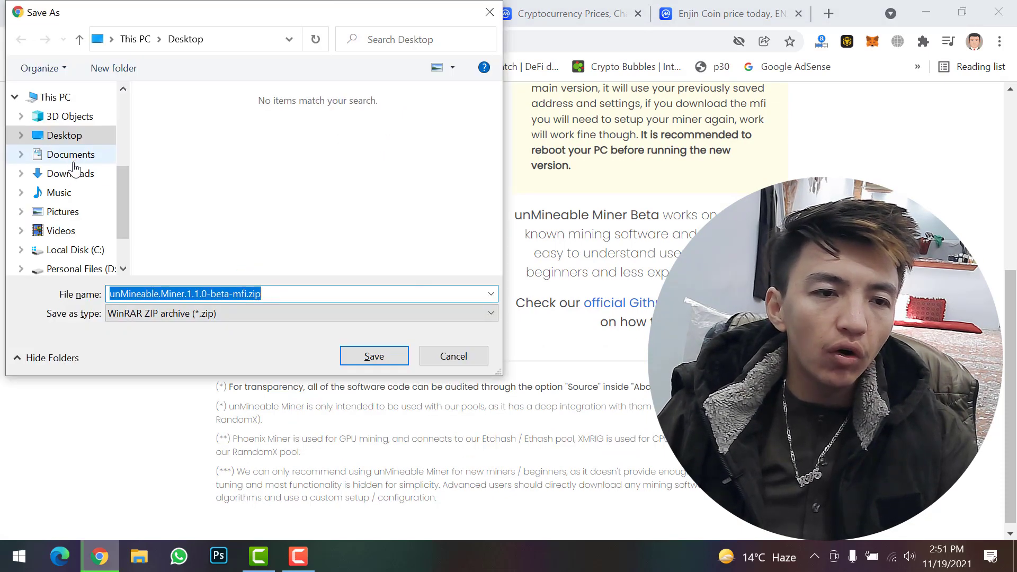
scroll(65, 164, up, 2)
click(66, 142)
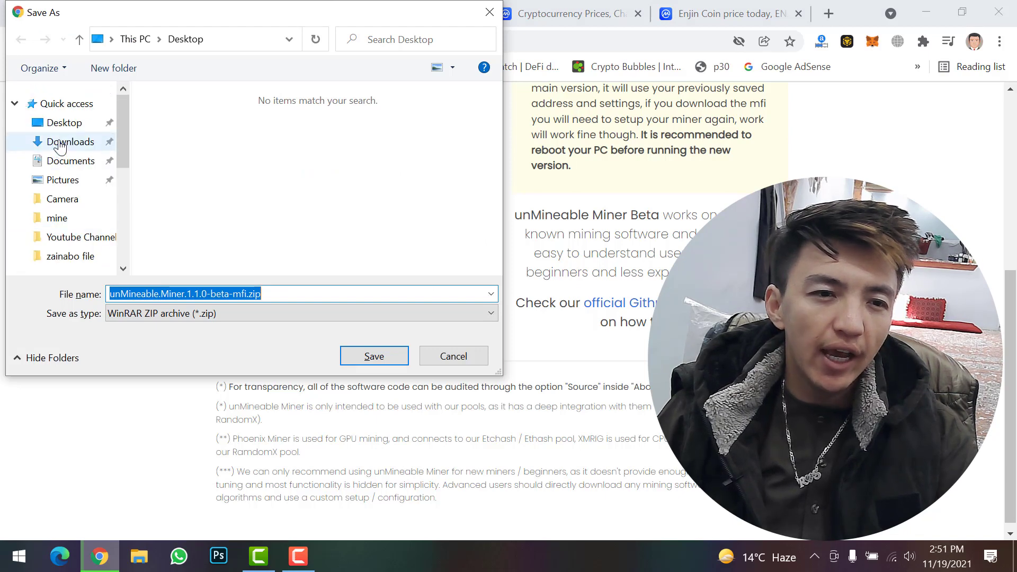
double_click(153, 139)
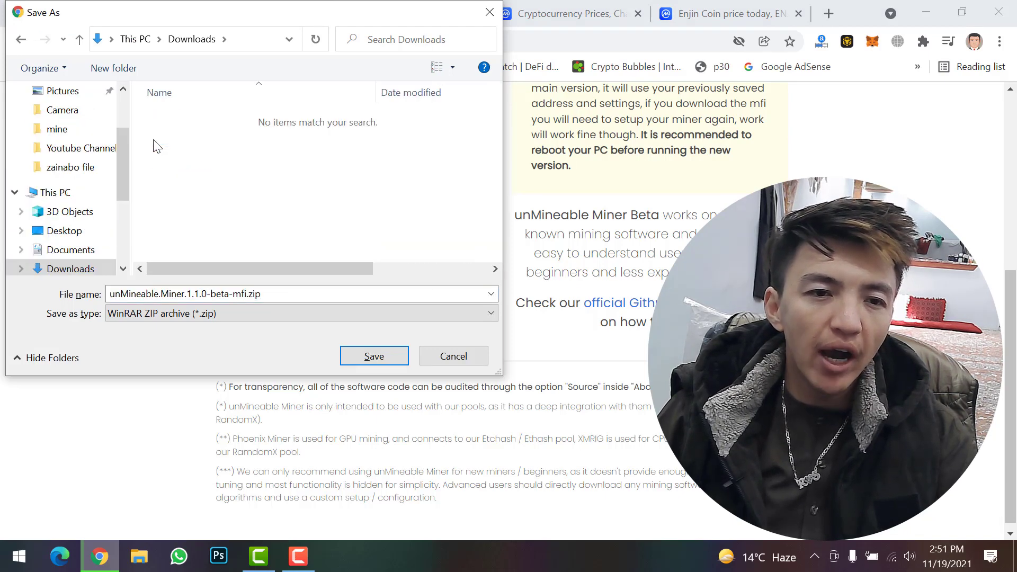
click(374, 357)
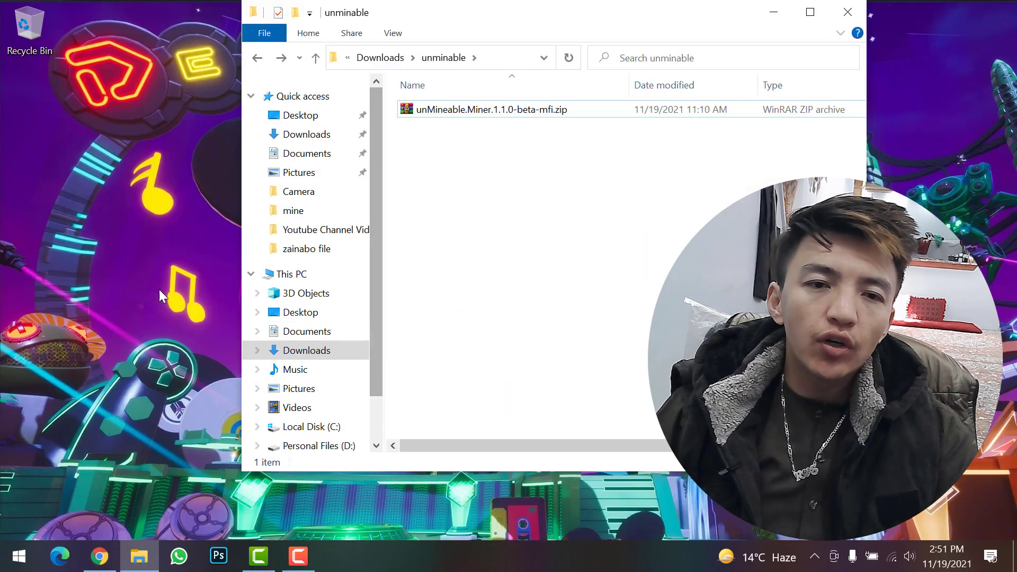
- Extract the unMineable miner zip into its suggested folder and run the miner exe from it
click(433, 115)
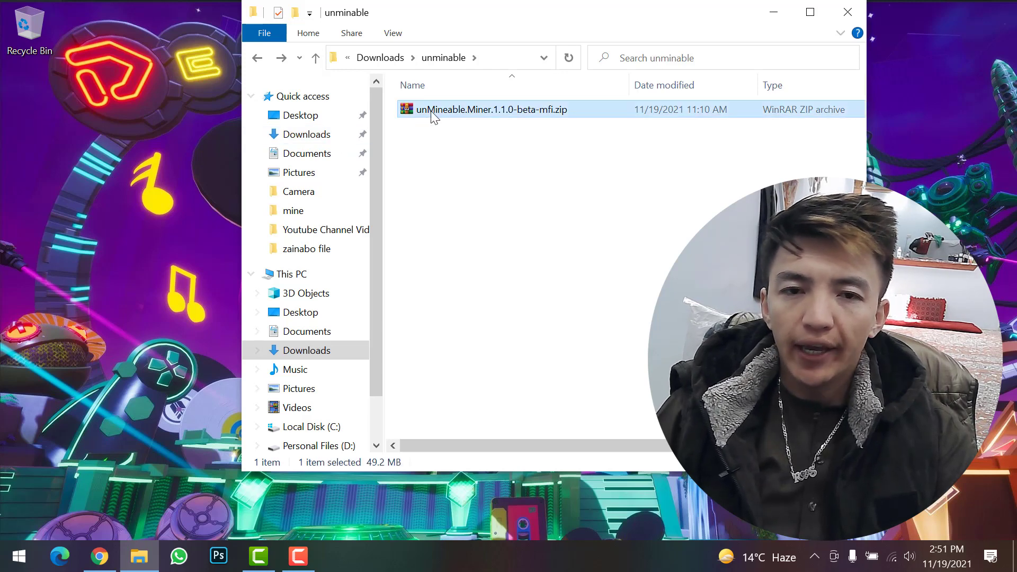
right_click(432, 113)
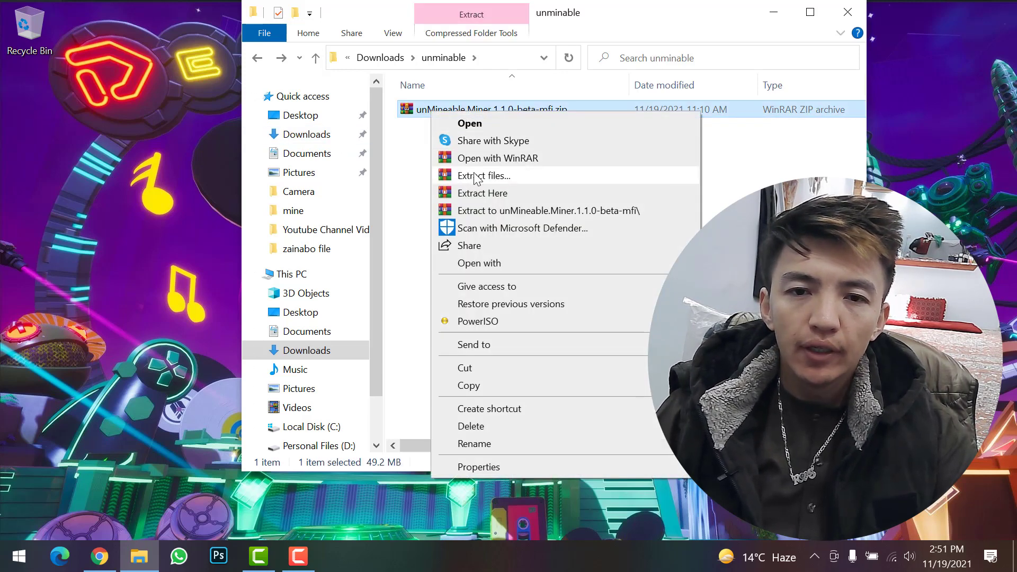
click(477, 176)
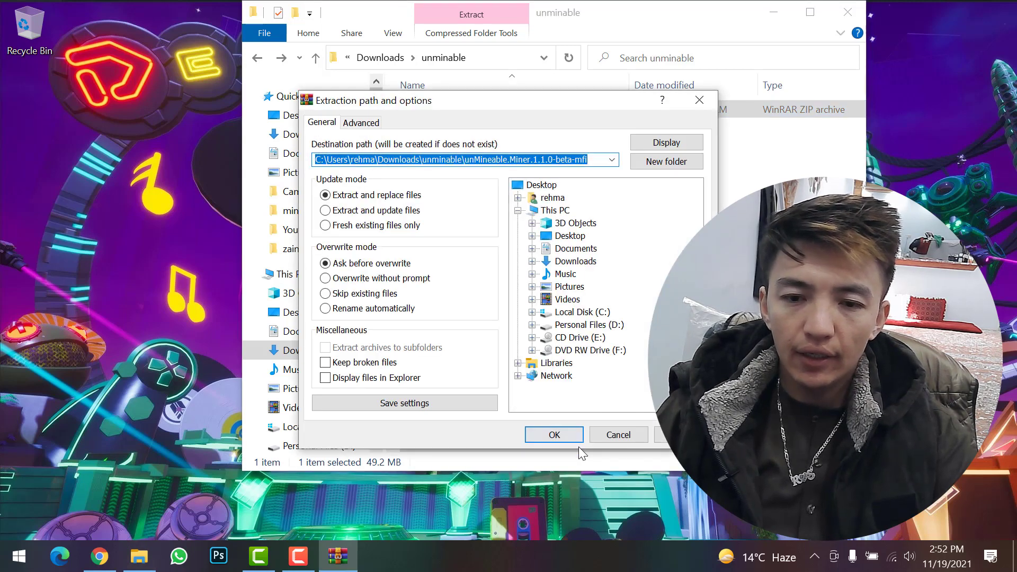
click(563, 440)
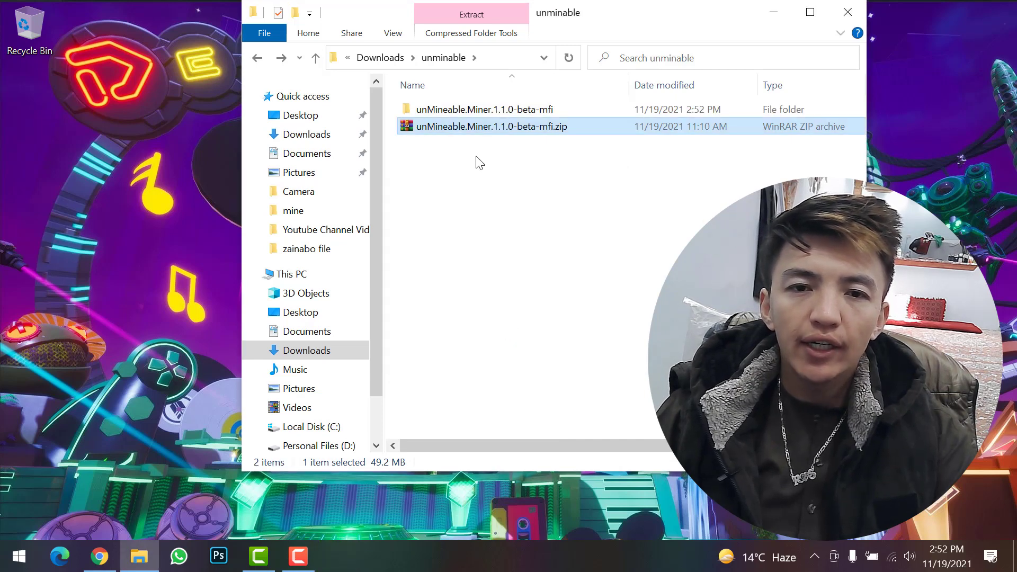
double_click(473, 109)
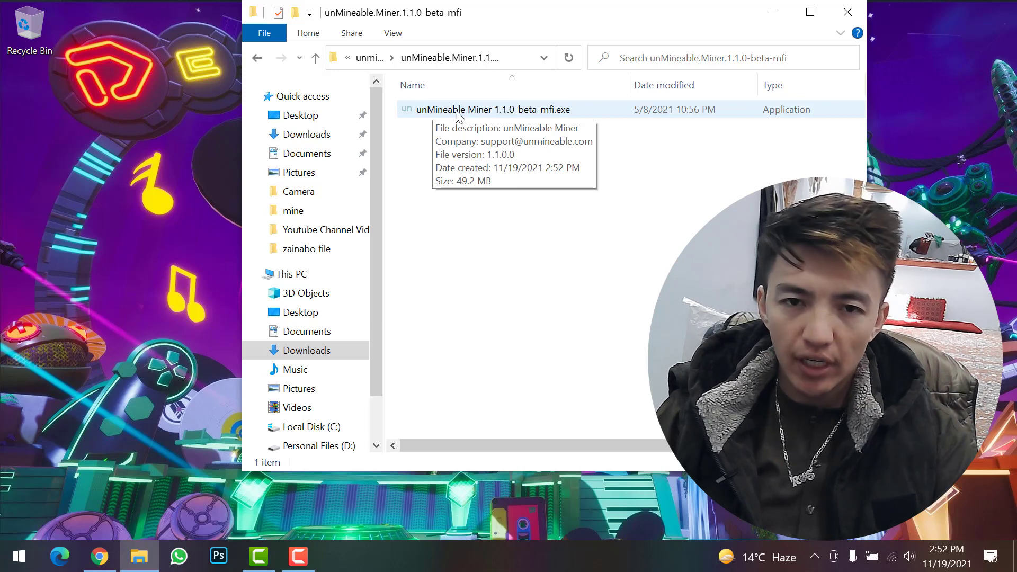
click(454, 115)
double_click(453, 112)
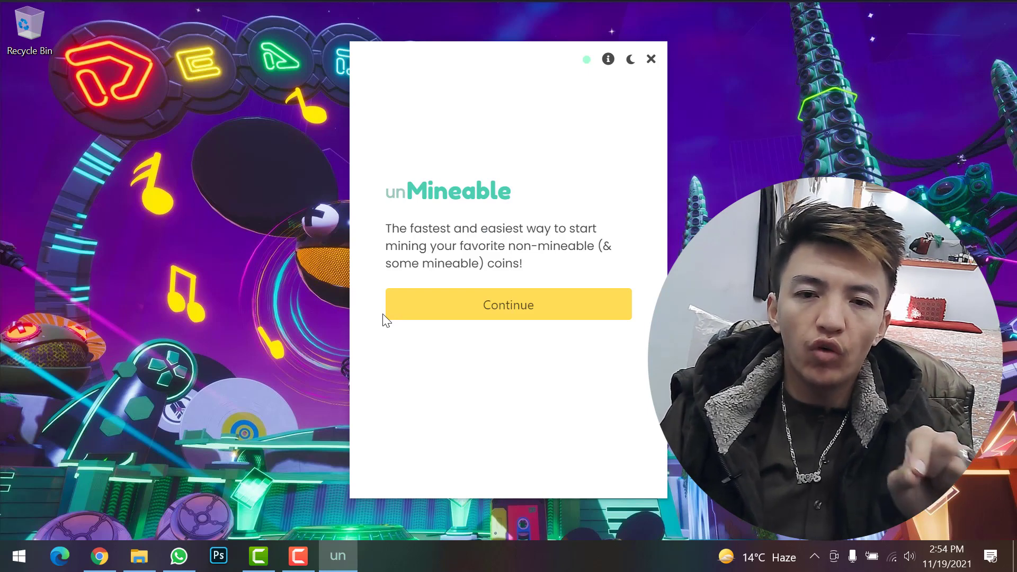
- Continue past the welcome screen, choose CPU instead of GPU as mining hardware, and go Next
click(471, 313)
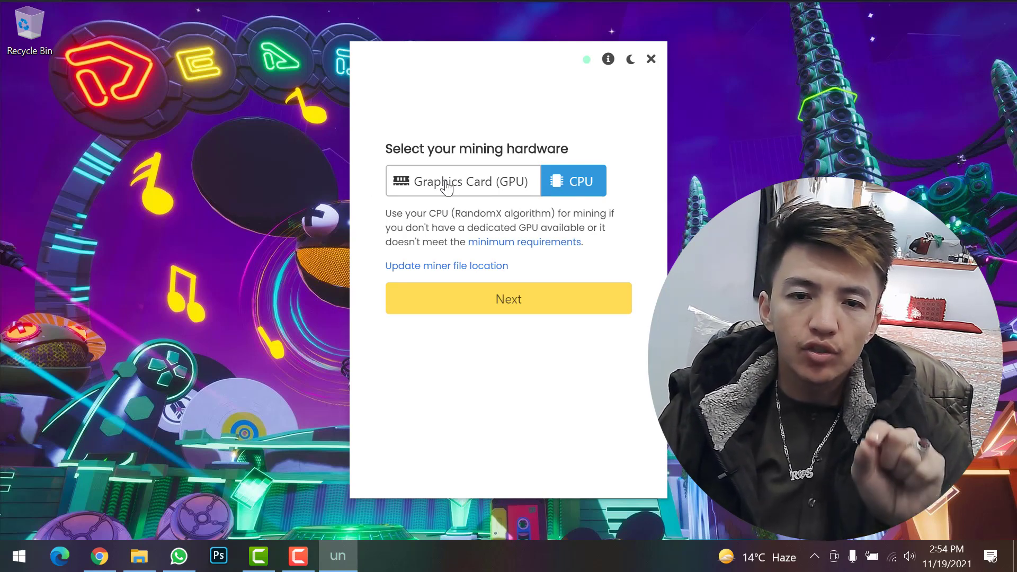
click(430, 189)
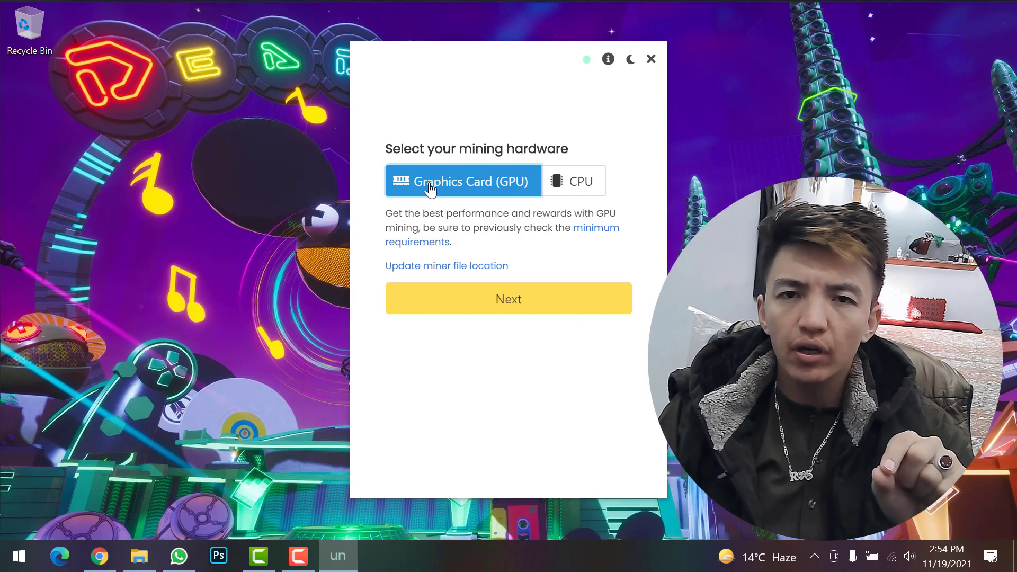
click(574, 183)
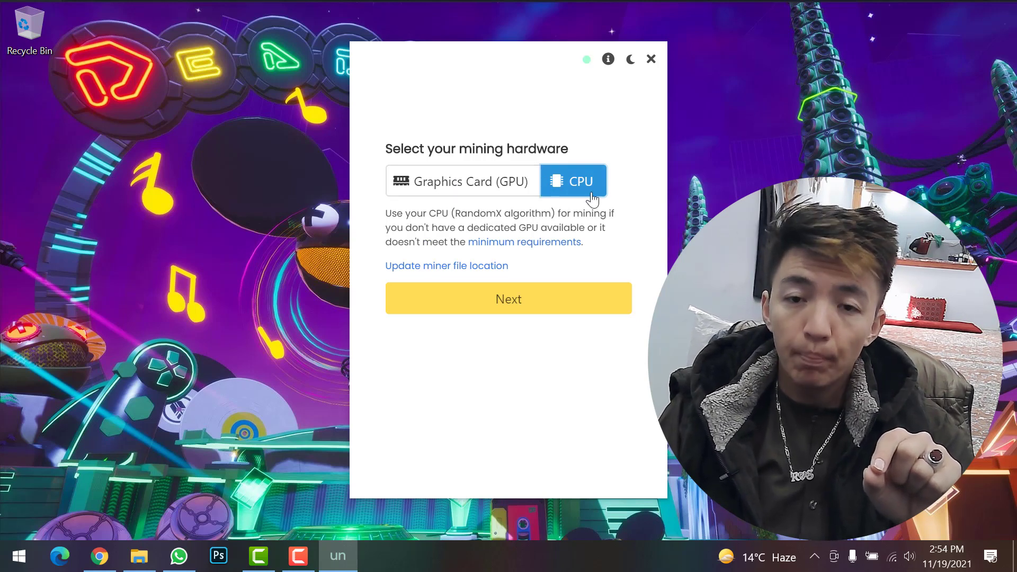
click(504, 301)
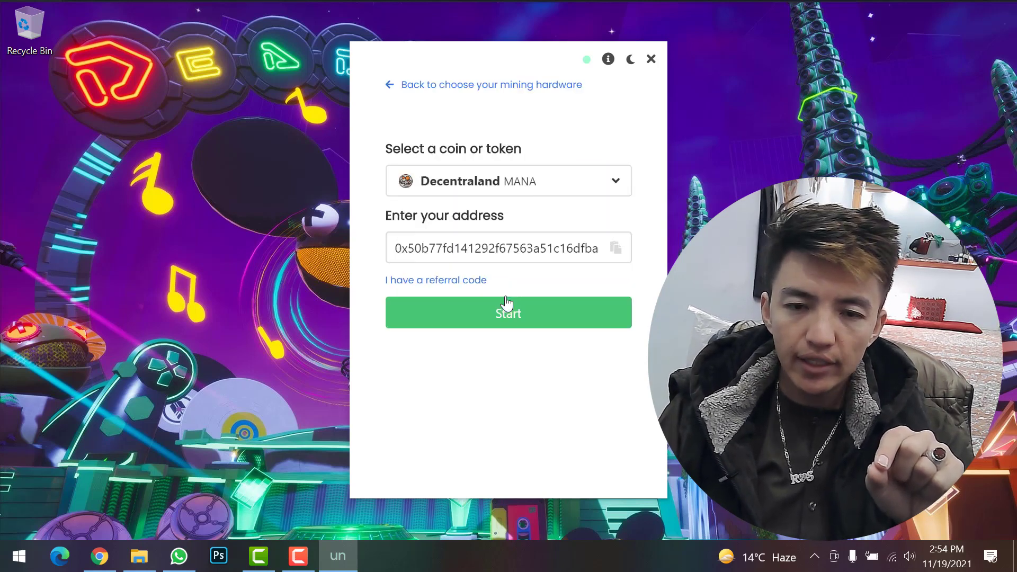
- Choose Enjin Coin (ENJ), paste the wallet address over the prefilled one, and start mining
click(544, 187)
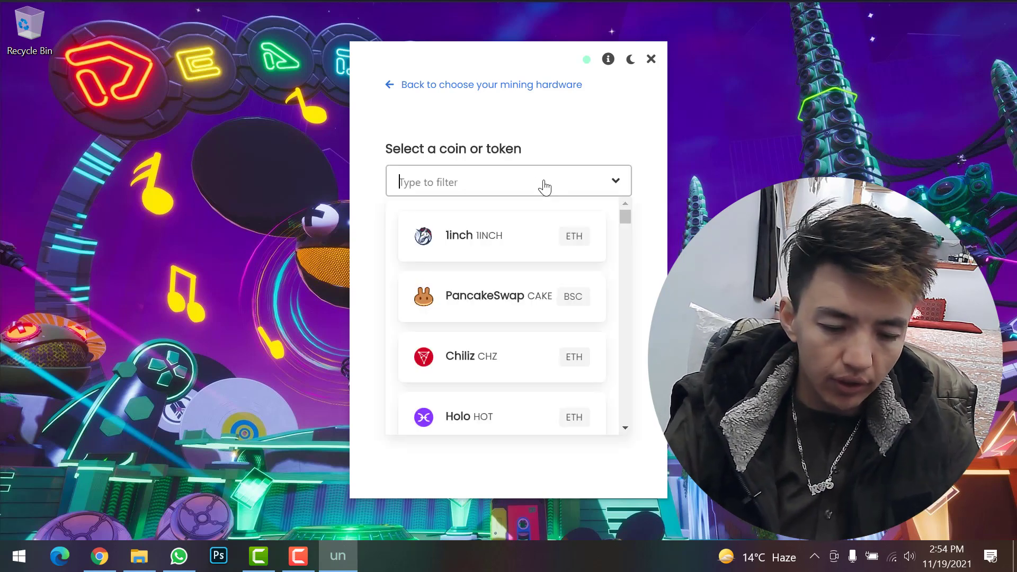
text(enj)
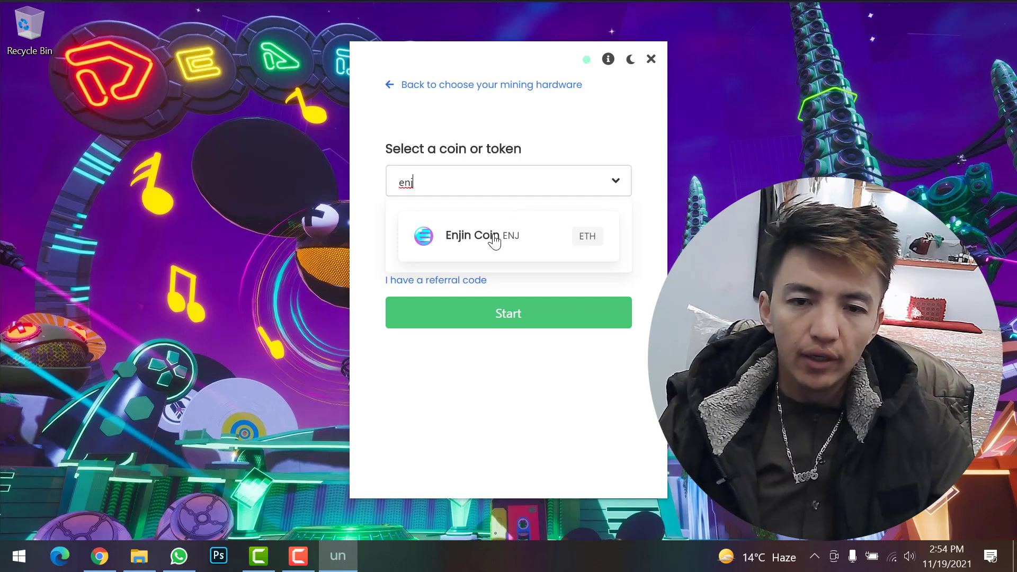
click(473, 238)
click(442, 251)
key(ctrl+a)
key(BackSpace)
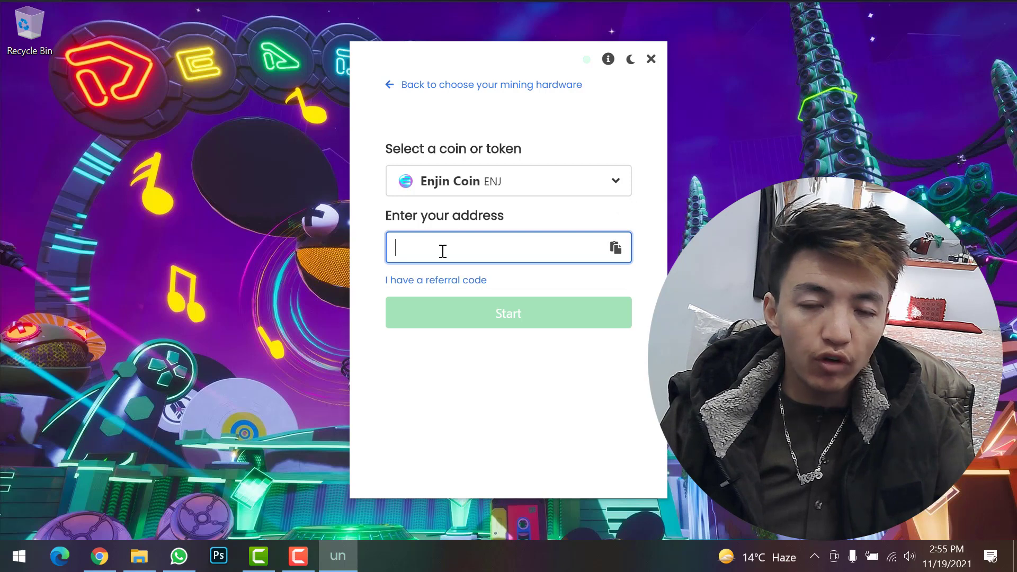
key(ctrl+v)
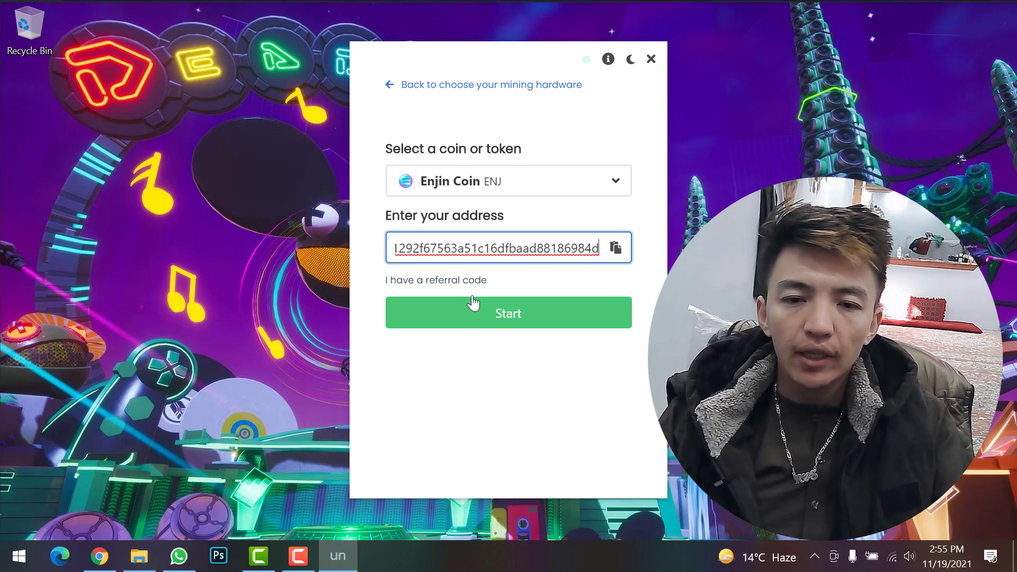
click(473, 321)
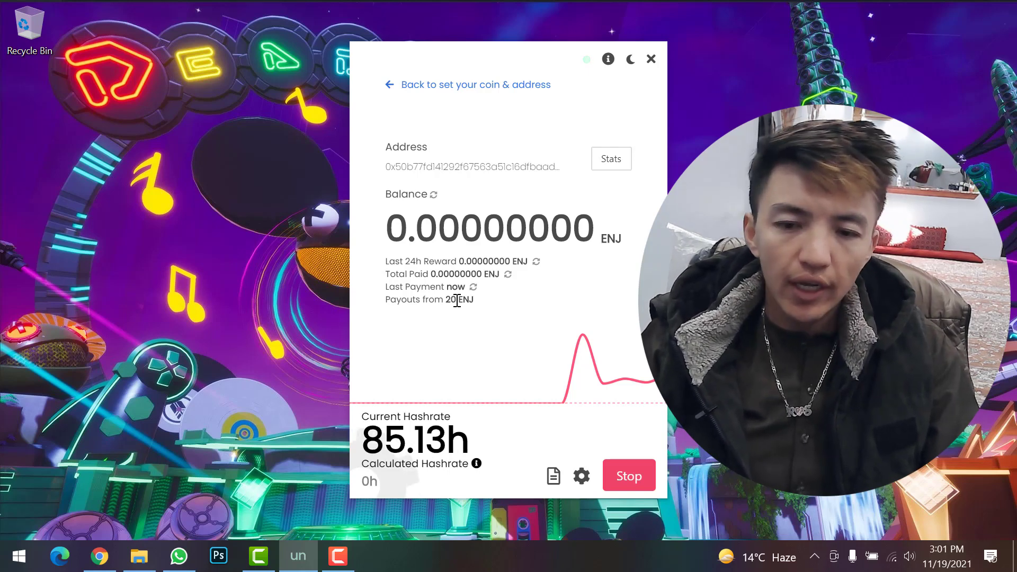
- In Advanced settings keep Low intensity, set the worker name to 'Crypto boy', and Save & Restart
click(582, 476)
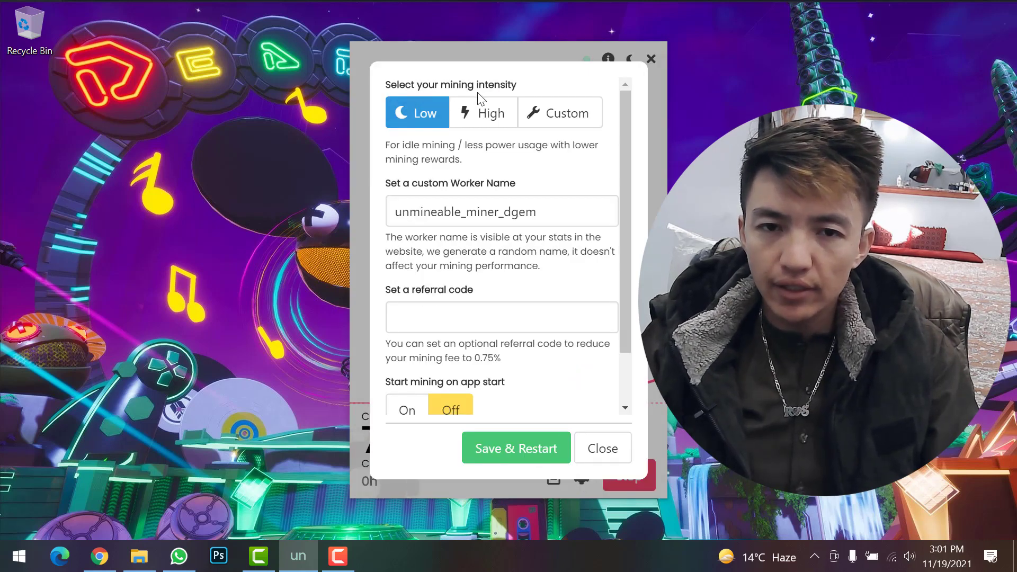
click(483, 112)
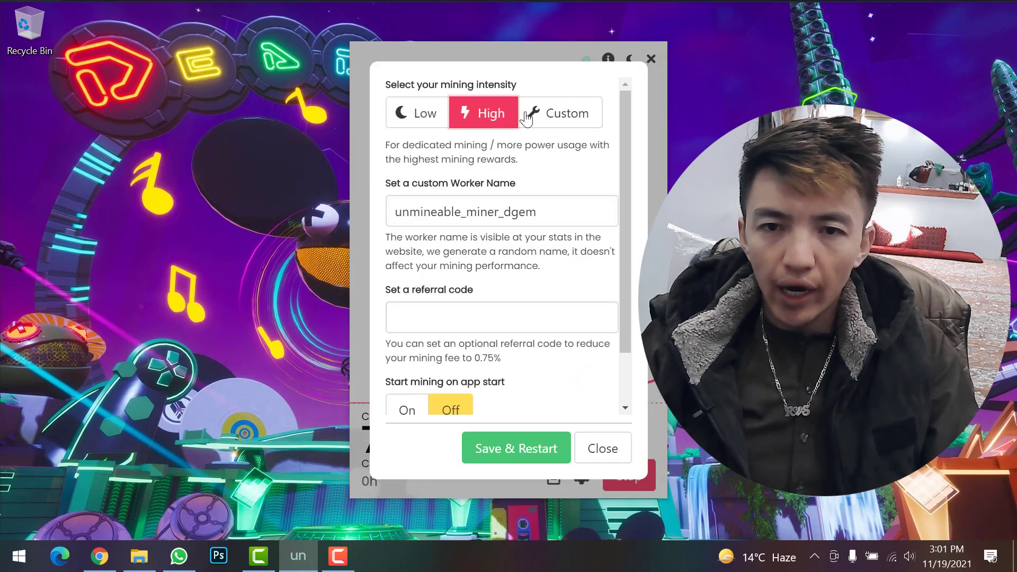
click(428, 116)
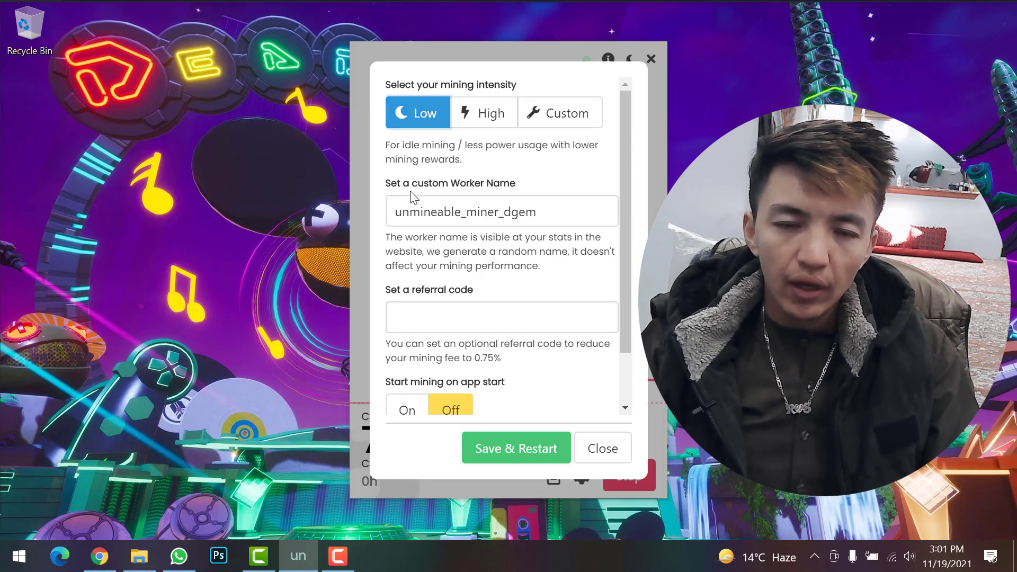
triple_click(553, 212)
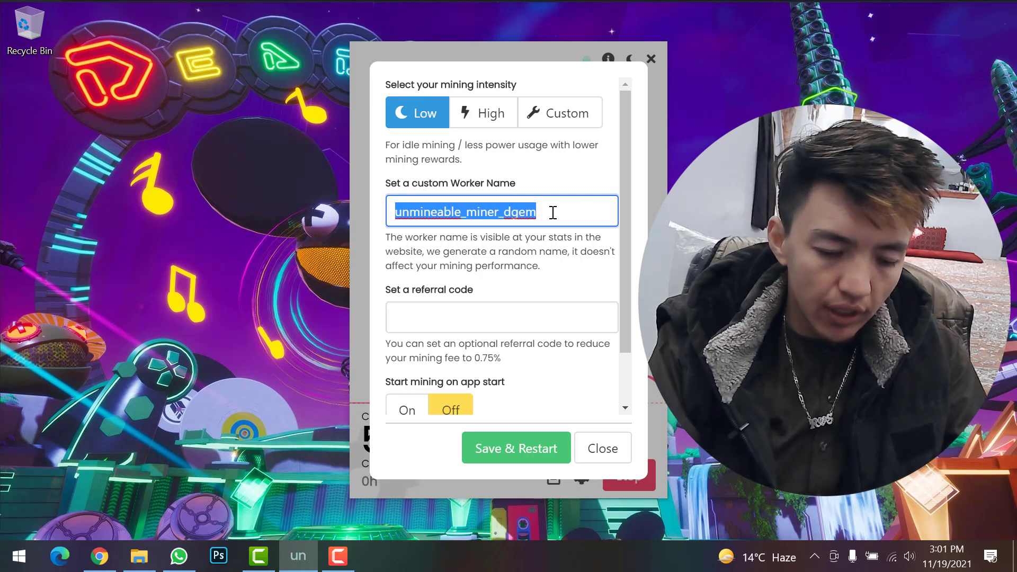
text(Crypto boy)
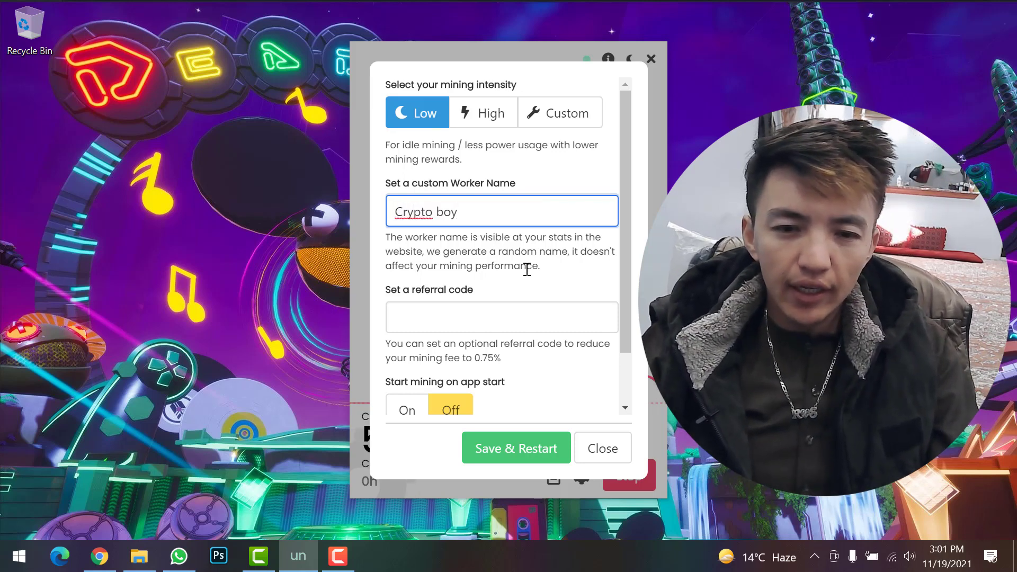
scroll(522, 278, down, 1)
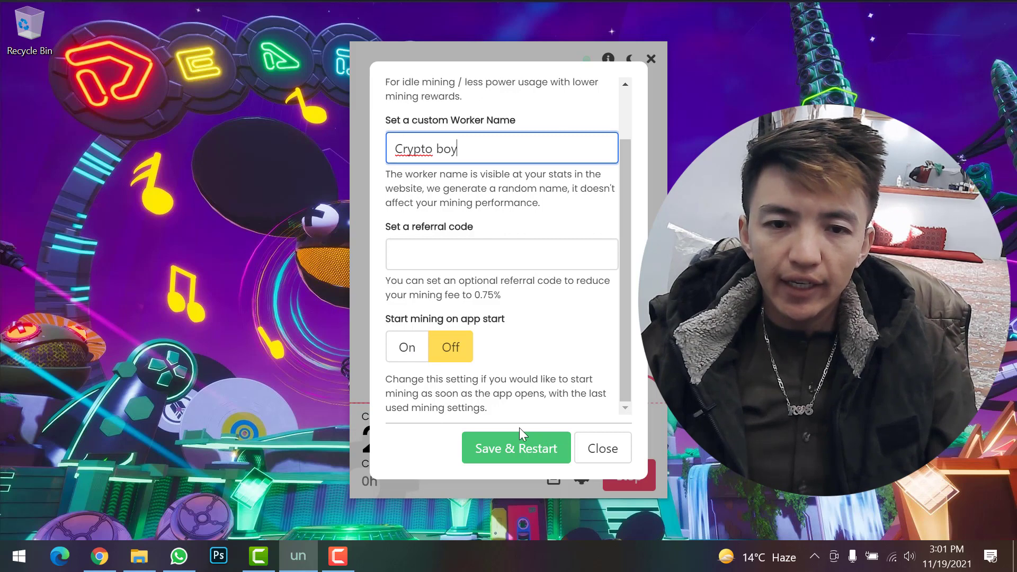
click(526, 455)
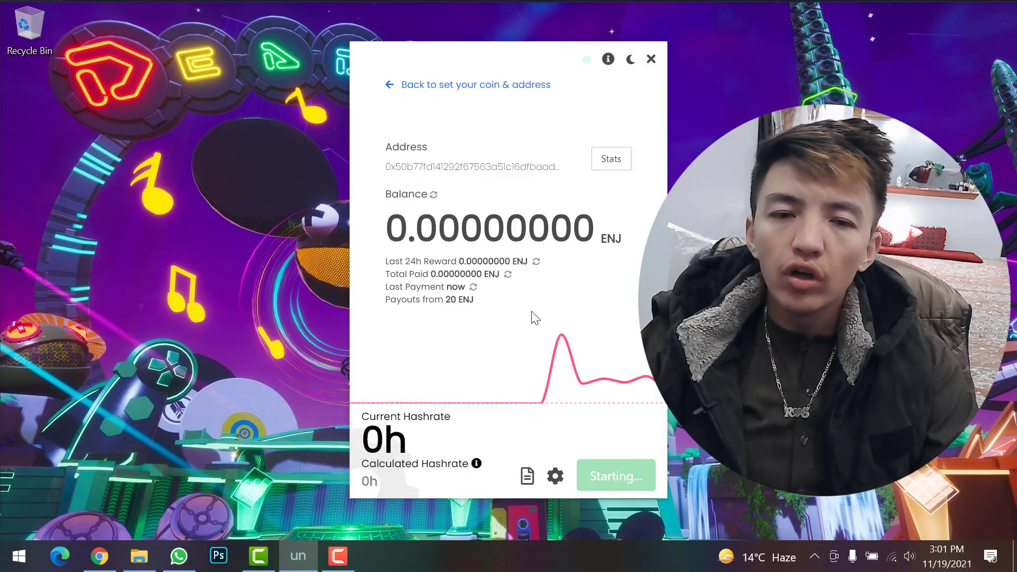
- Open the ENJ address stats on unmineable.com and switch Auto pay on
click(606, 166)
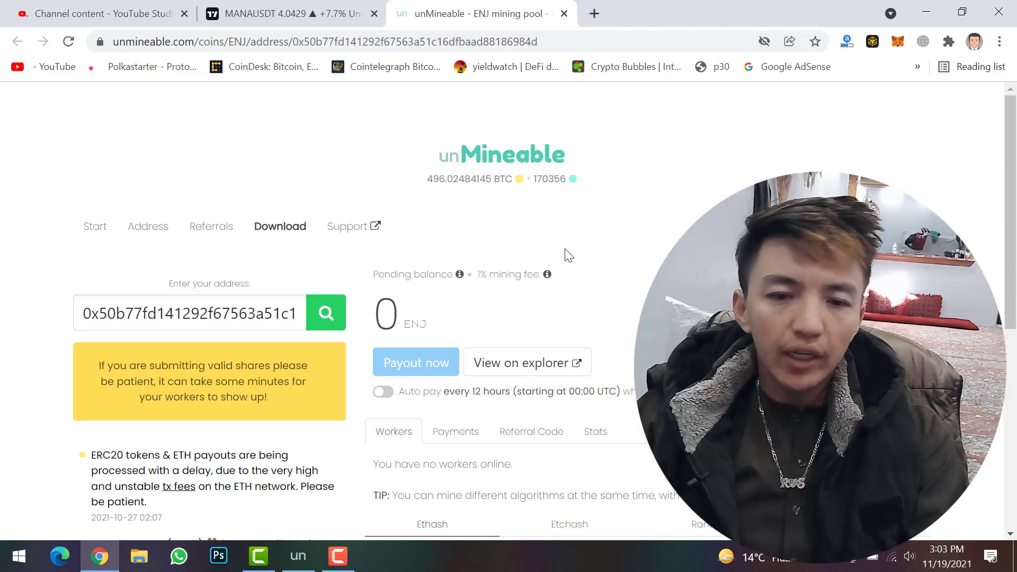
scroll(565, 254, down, 3)
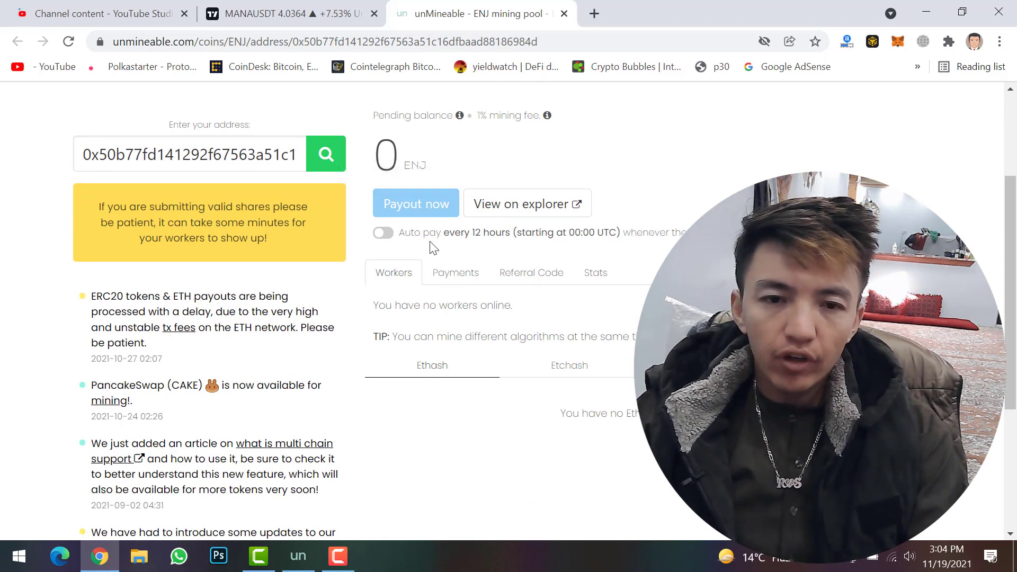
click(383, 233)
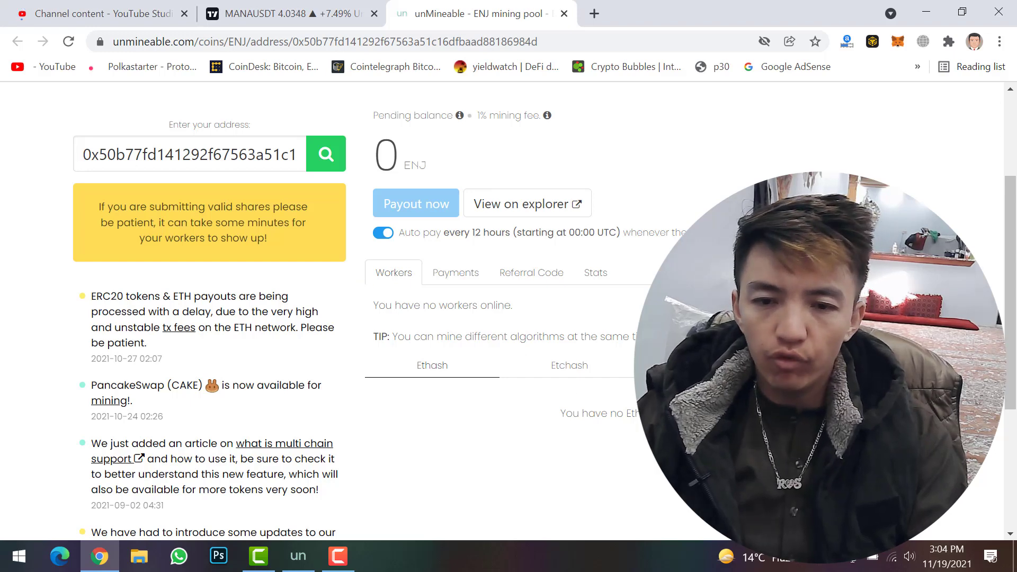
- Look through the Workers, Payments, Referral Code and Stats tabs, then minimize Chrome
click(568, 367)
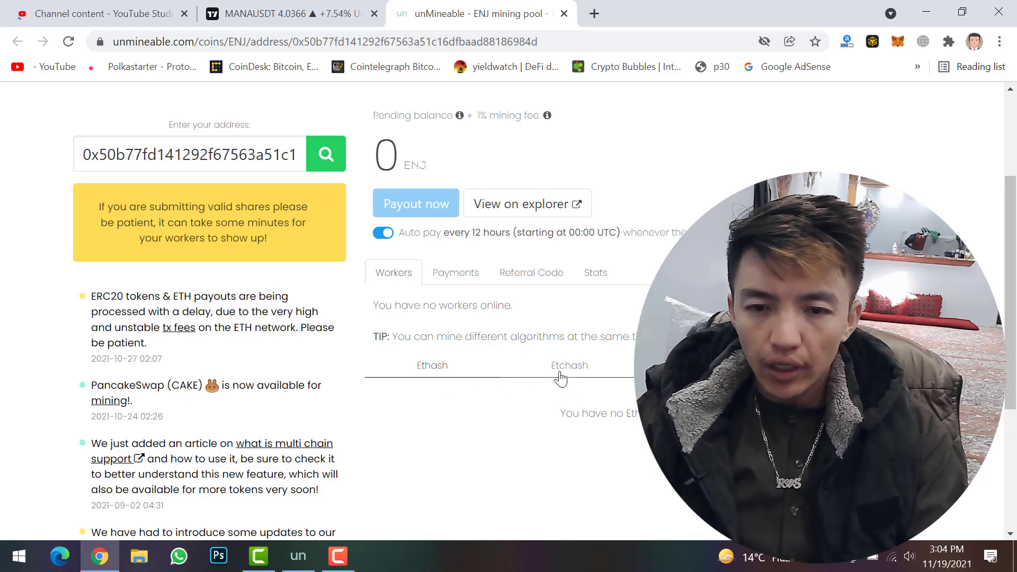
click(445, 275)
click(529, 285)
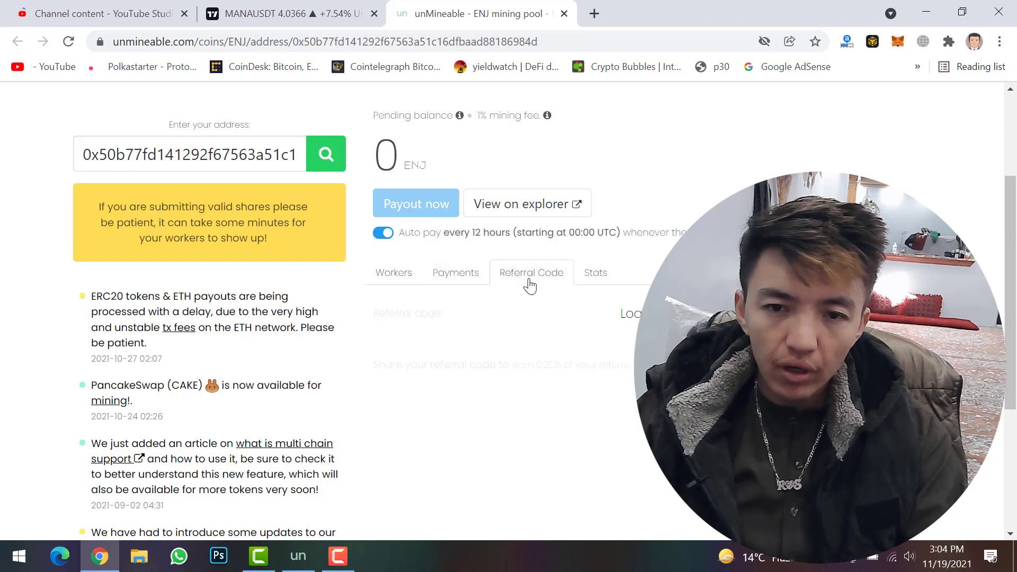
click(611, 286)
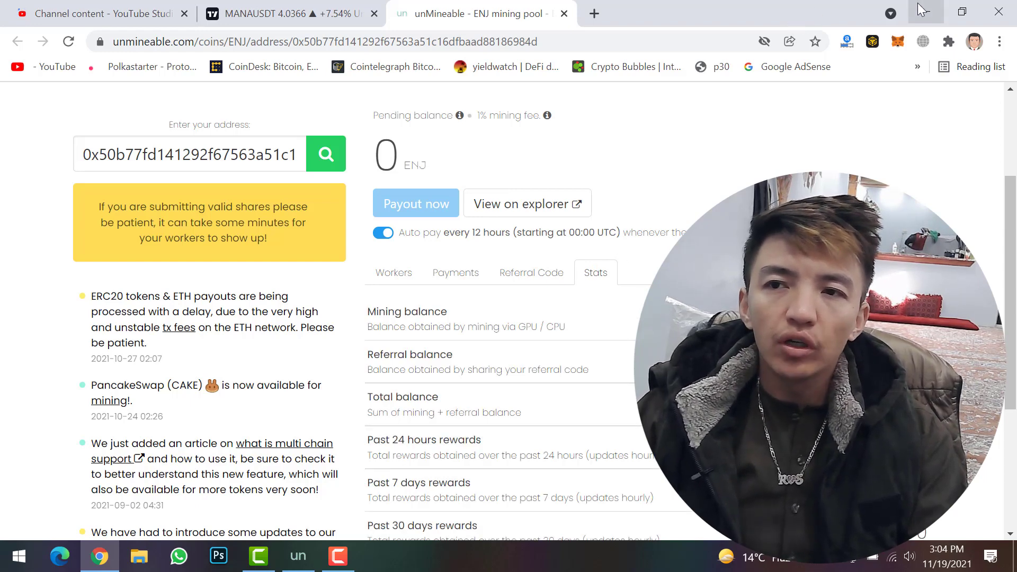
click(923, 10)
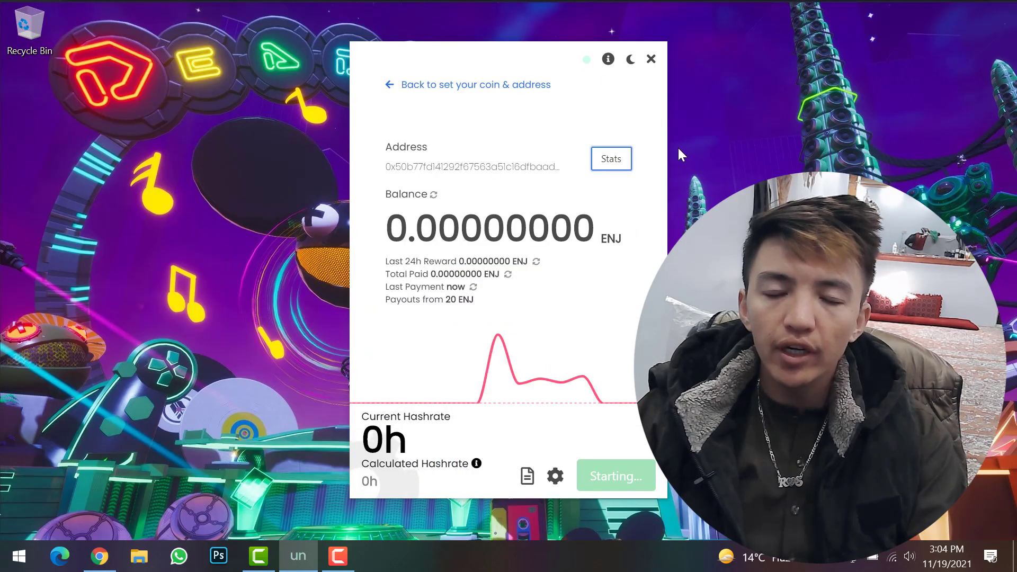